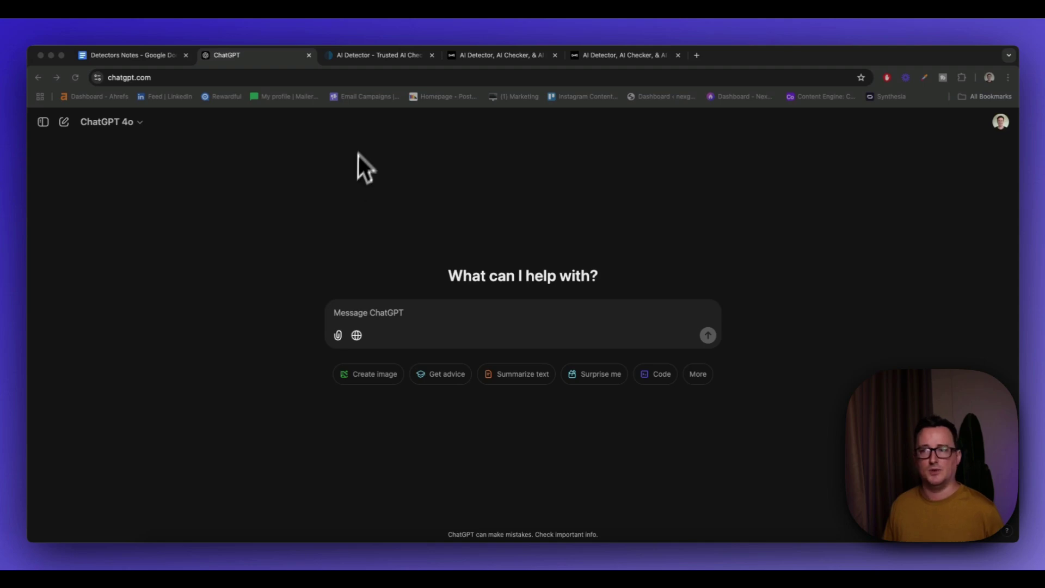
Go from the ZeroGPT tab to Undetectable AI's Advanced AI Detector and Humanizer page
{"action": "left_click", "coordinate": [381, 55]}
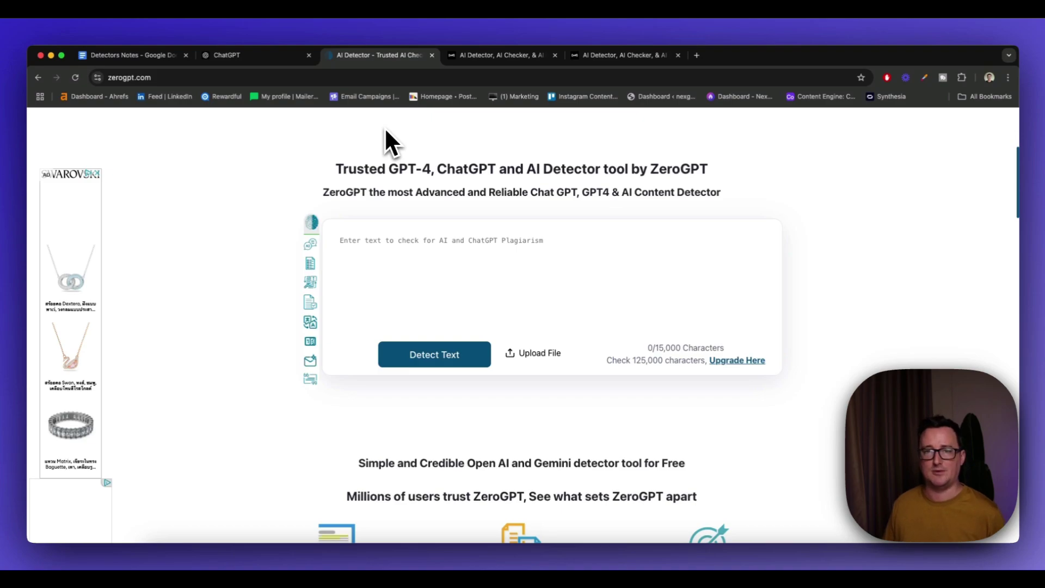
{"action": "left_click", "coordinate": [478, 61]}
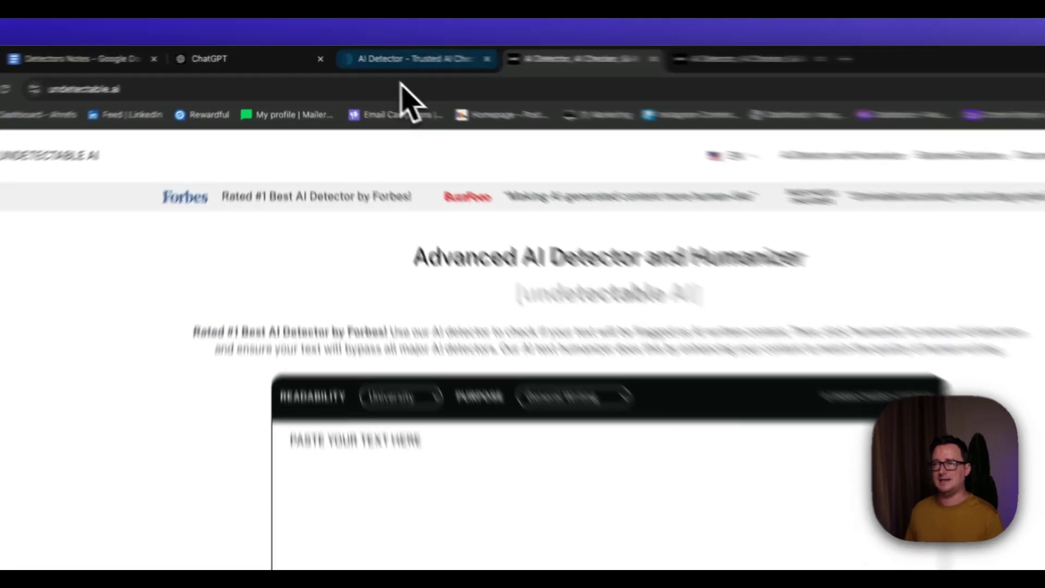
Paste the 744-character Mars paragraph into ZeroGPT and detect it: rated 100% AI/GPT generated
{"action": "left_click", "coordinate": [379, 55]}
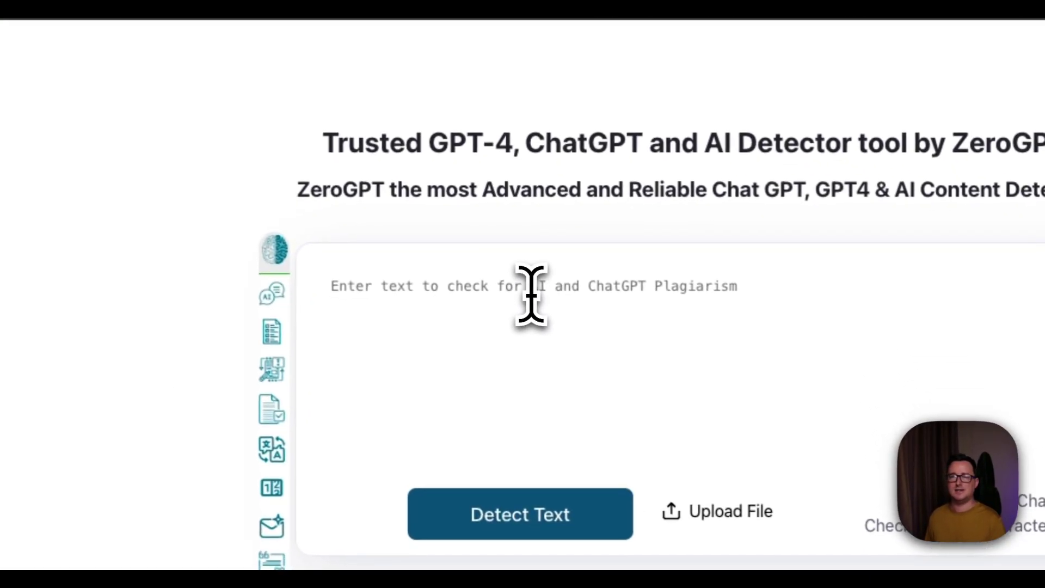
{"action": "type", "text": "Mars, known as the Red Planet, is the fourth planet from the Sun. Its name comes from the reddish color of its surface, which is due to iron oxide (rust) on its surface; it is named after the Roman god of war. Mars is a dusty planet with a thin atmosphere that provides protection from solar radiation and some meteorites; the atmosphere is composed of mostly carbon dioxide, and surface areas reflect both The Moon and also Earth. Home to Olympus Mons, the largest volcano known in the solar system and Valles Marineris, the deepest, longest canyon. Researchers believe Mars once had surface liquid water, and therefore may have supported life in the past. In the past few decades, many space missions have concentrated on exploration of Mars."}
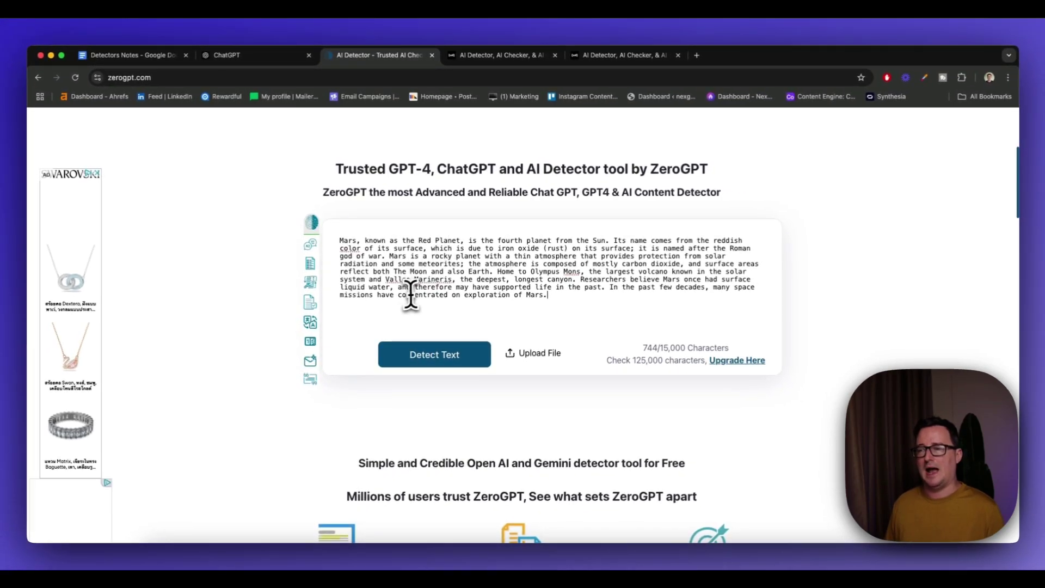
{"action": "left_click", "coordinate": [443, 364]}
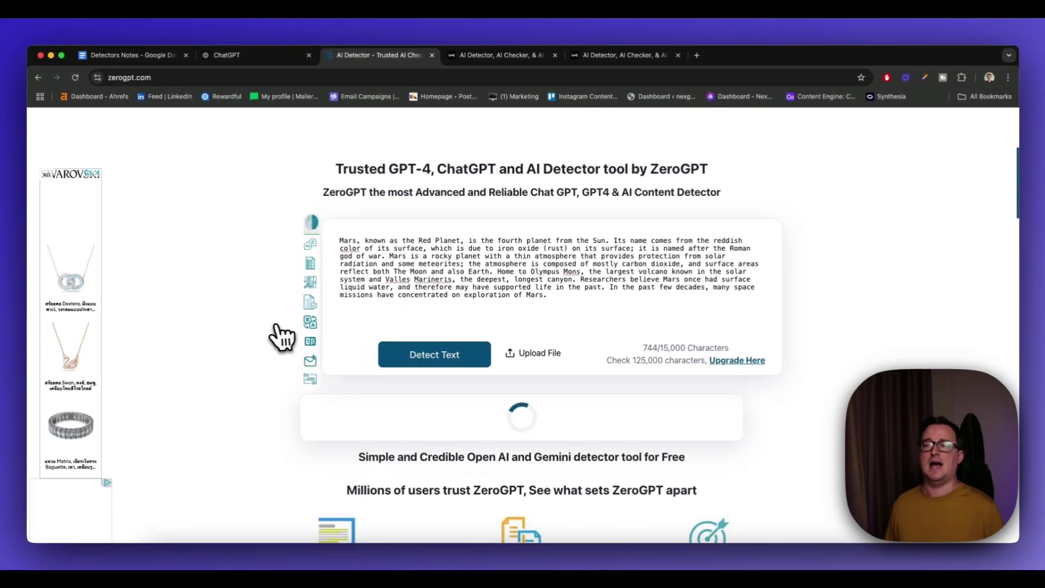
{"action": "scroll", "coordinate": [237, 343], "scroll_direction": "down", "scroll_amount": 3}
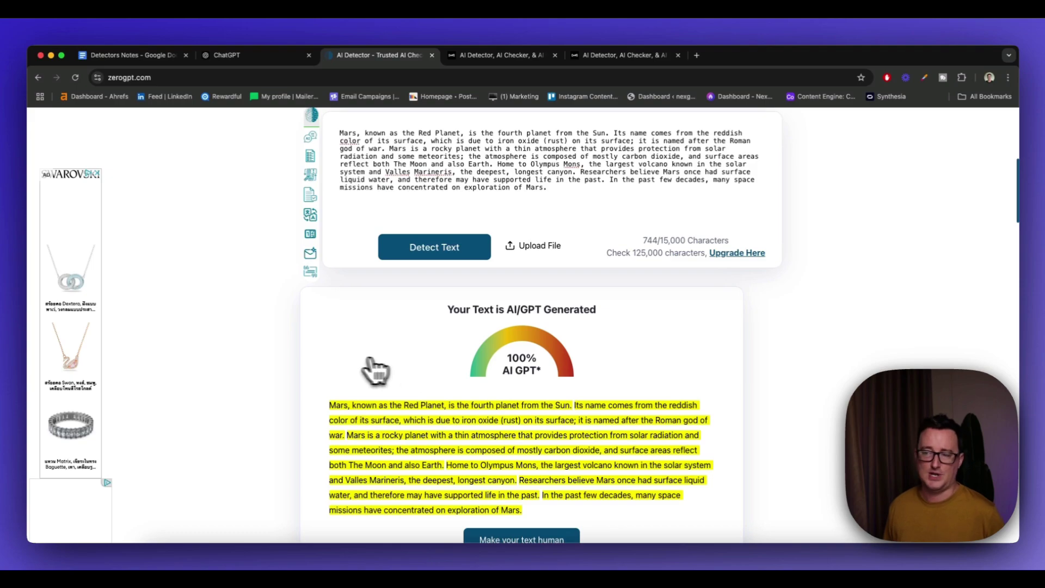
{"action": "scroll", "coordinate": [289, 368], "scroll_direction": "up", "scroll_amount": 1}
{"action": "scroll", "coordinate": [289, 367], "scroll_direction": "up", "scroll_amount": 2}
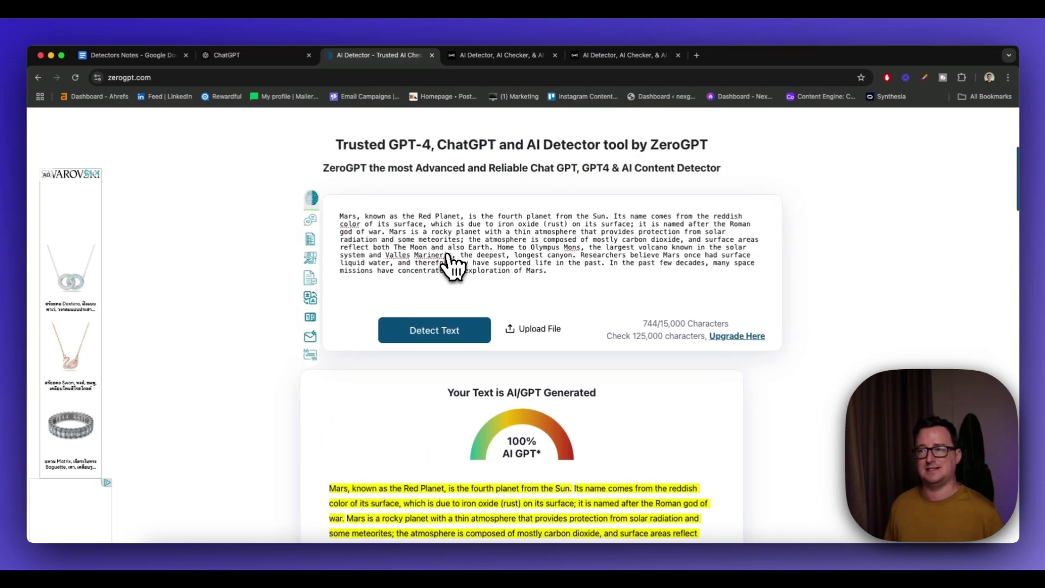
Humanize the pasted Mars paragraph in Undetectable AI and view the result passing all eight detectors
{"action": "left_click", "coordinate": [496, 58]}
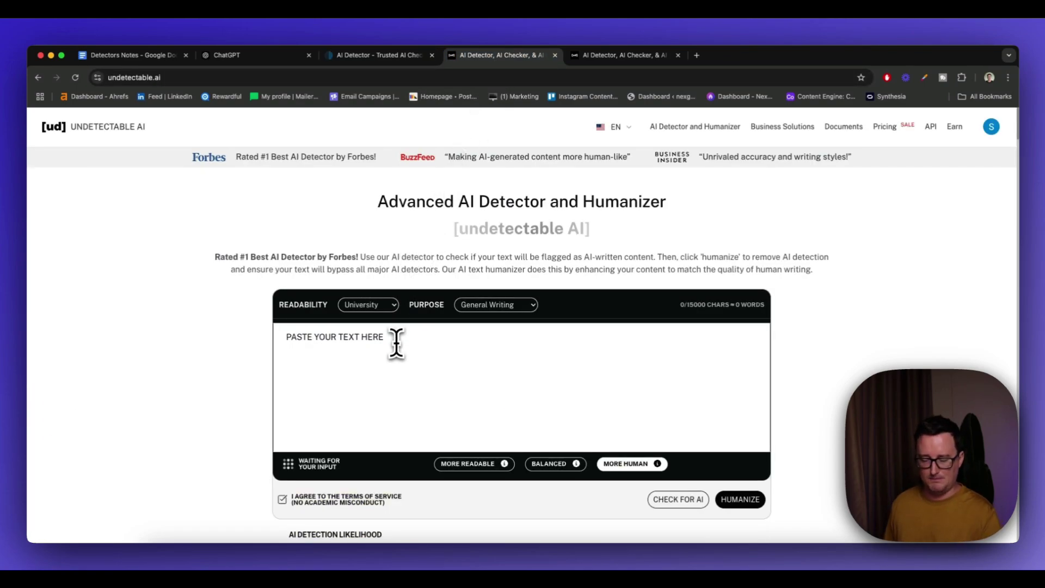
{"action": "type", "text": "Mars, known as the Red Planet, is the fourth planet from the Sun. Its name comes from the reddish color of its surface, which is due to iron oxide (rust) on its surface; it is named after the Roman god of war. Mars is a rocky planet with a thin atmosphere that provides protection from solar radiation and some meteorites; the atmosphere is composed of mostly carbon dioxide, and surface areas reflect both The Moon and also Earth. Home to Olympus Mons, the largest volcano known in the solar system and Valles Marineris, the deepest, longest canyon. Researchers believe Mars once had surface liquid water, and therefore may have supported life in the past. In the past few decades, many space missions have concentrated on exploration of Mars."}
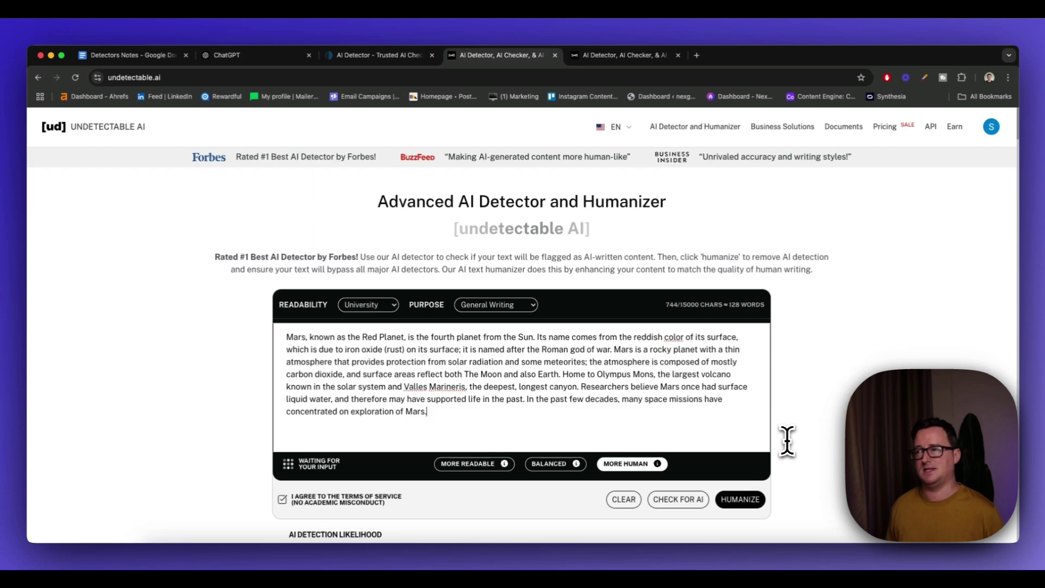
{"action": "left_click", "coordinate": [634, 61]}
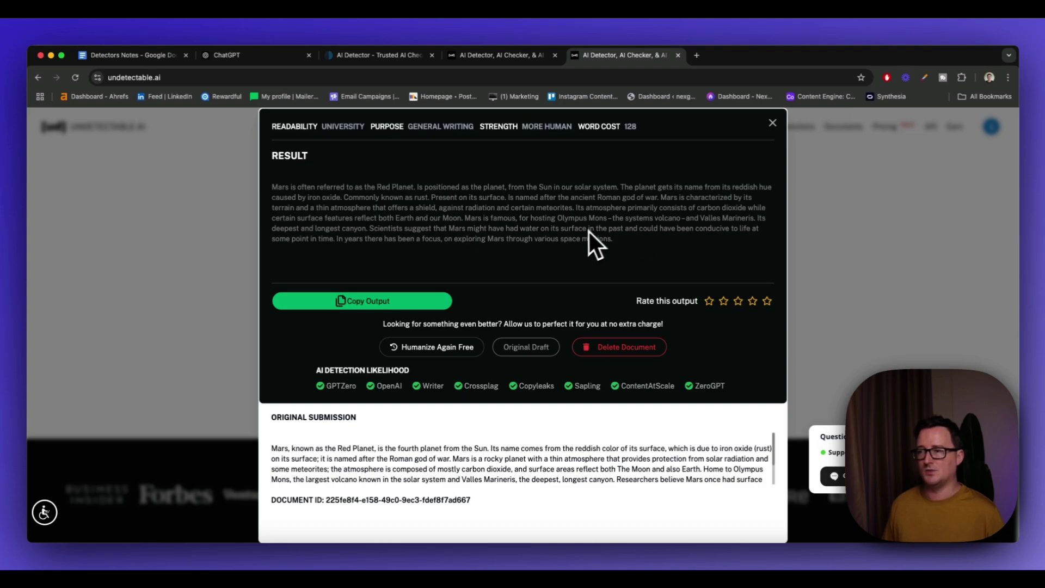
Replace the original paragraph in ZeroGPT with the copied humanized output, removing the blank first line
{"action": "left_click", "coordinate": [449, 301]}
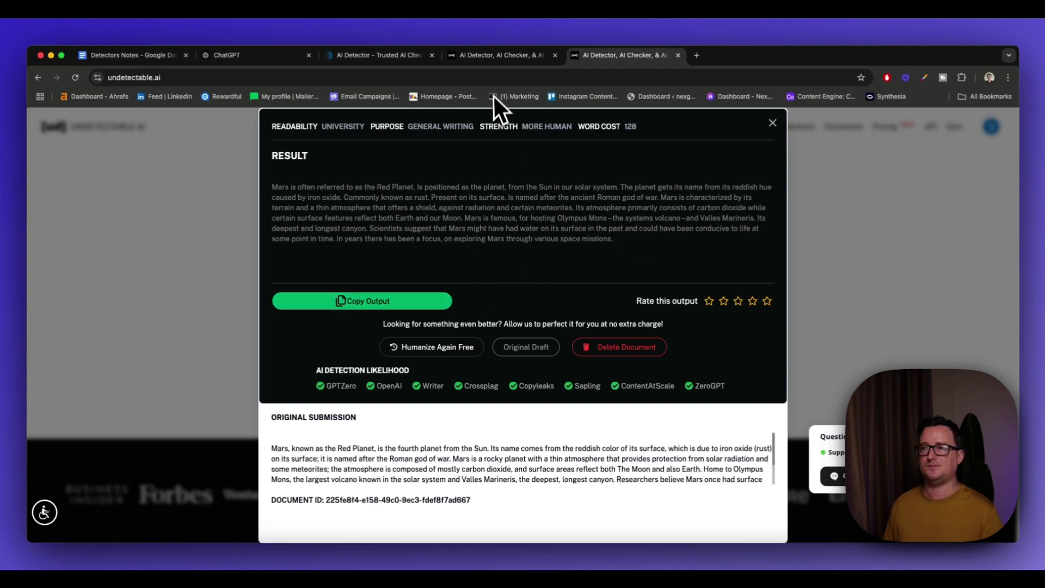
{"action": "left_click", "coordinate": [452, 305]}
{"action": "left_click", "coordinate": [400, 57]}
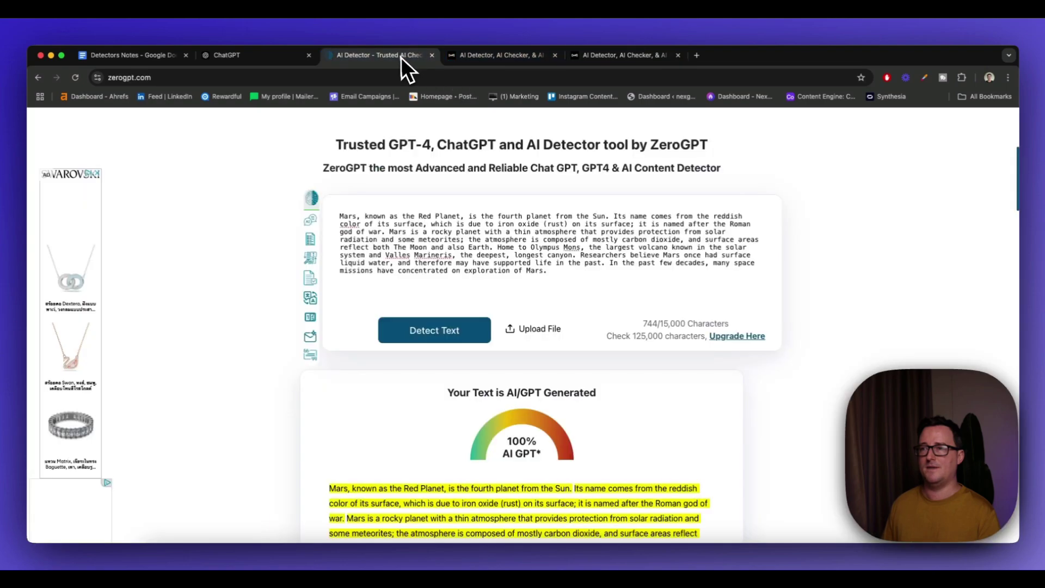
{"action": "left_click_drag", "start_coordinate": [567, 293], "coordinate": [374, 218]}
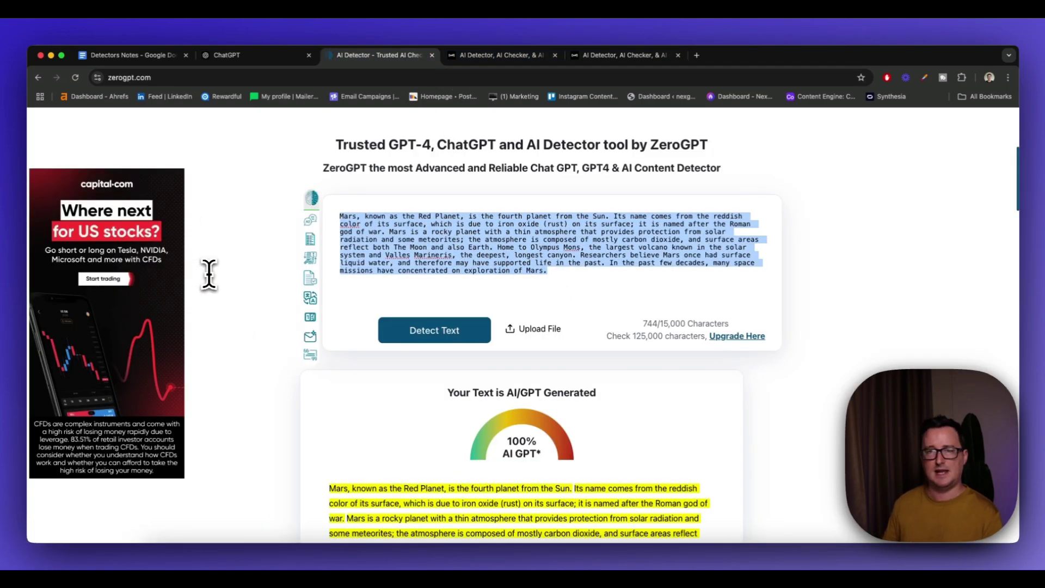
{"action": "key", "text": "super+v"}
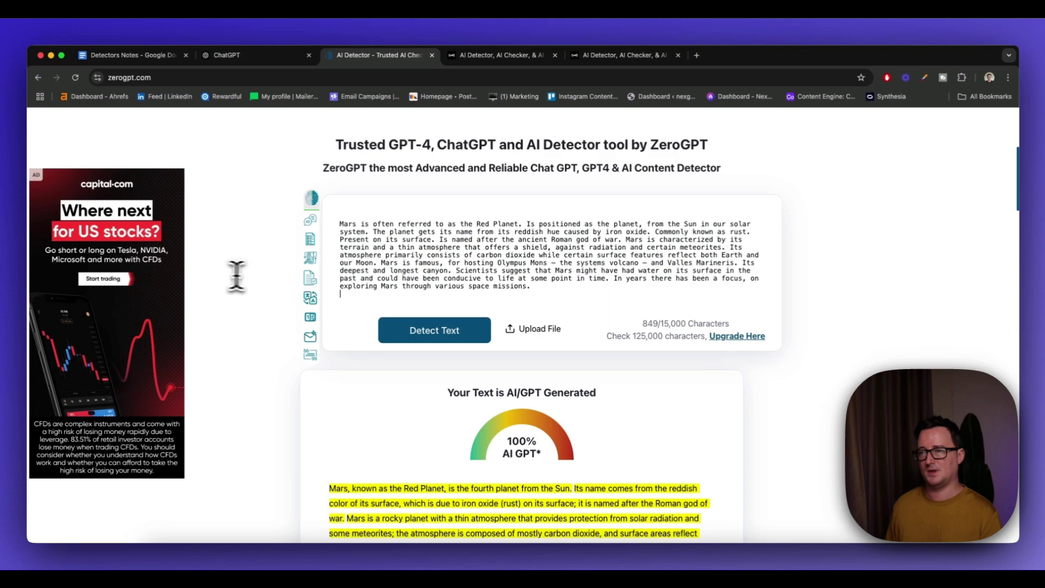
{"action": "left_click", "coordinate": [339, 223]}
{"action": "key", "text": "BackSpace"}
Detect the humanized paragraph: human written, 13.22% AI GPT, with one flagged sentence highlighted
{"action": "left_click", "coordinate": [413, 334]}
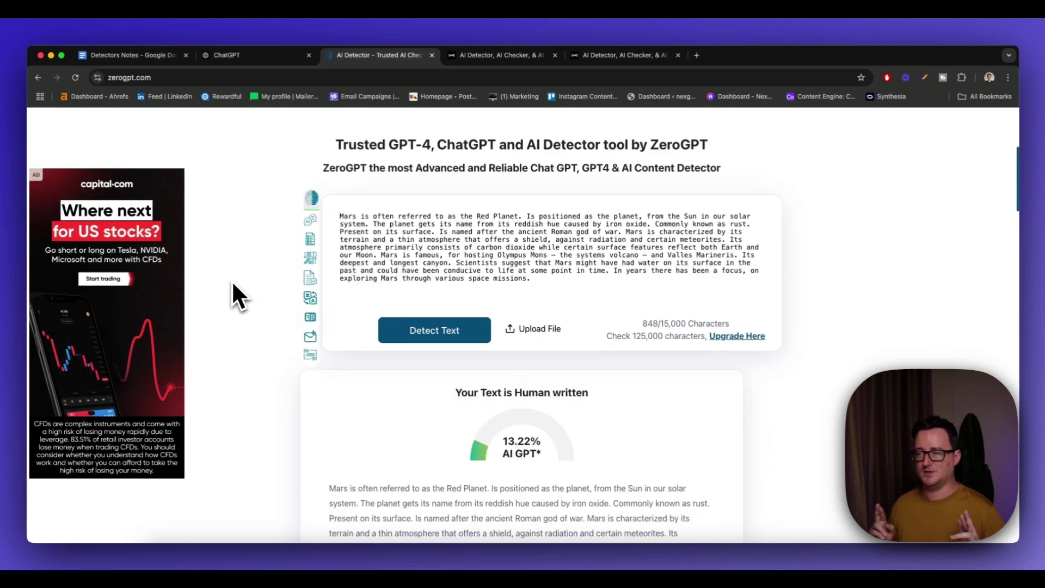
{"action": "scroll", "coordinate": [285, 295], "scroll_direction": "down", "scroll_amount": 3}
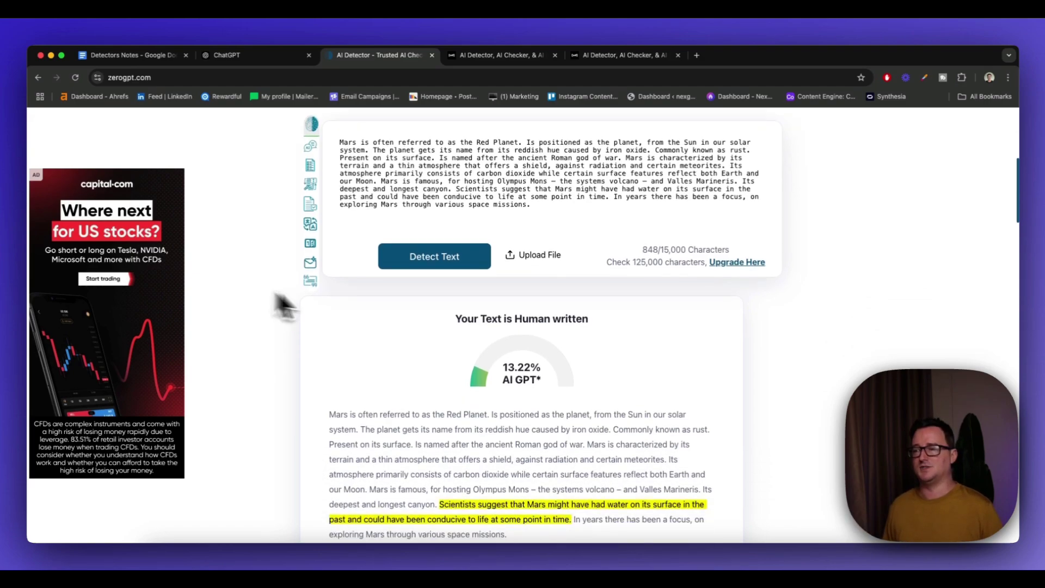
{"action": "scroll", "coordinate": [363, 325], "scroll_direction": "down", "scroll_amount": 1}
{"action": "scroll", "coordinate": [363, 326], "scroll_direction": "down", "scroll_amount": 1}
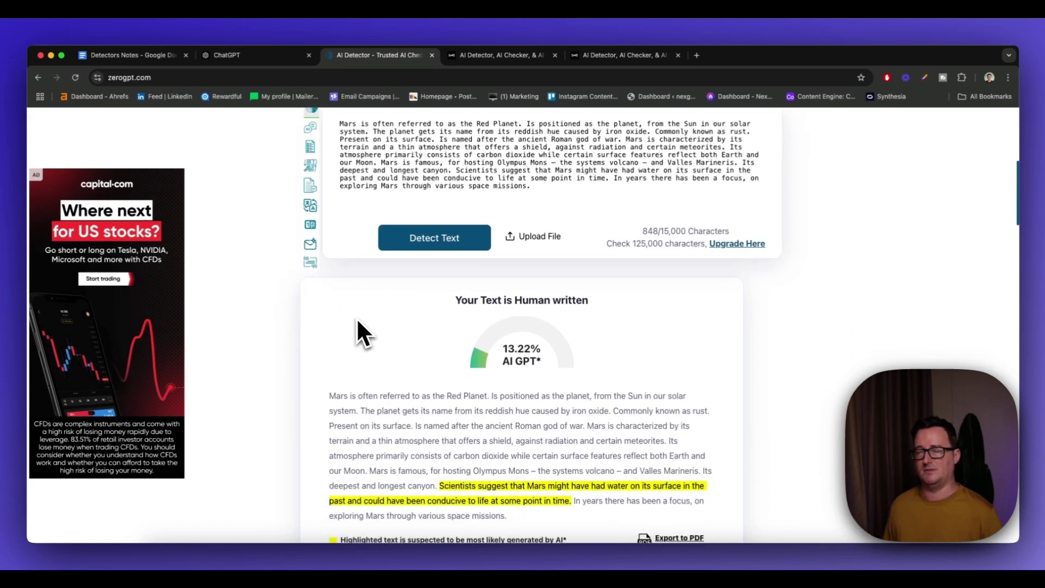
{"action": "scroll", "coordinate": [356, 317], "scroll_direction": "down", "scroll_amount": 3}
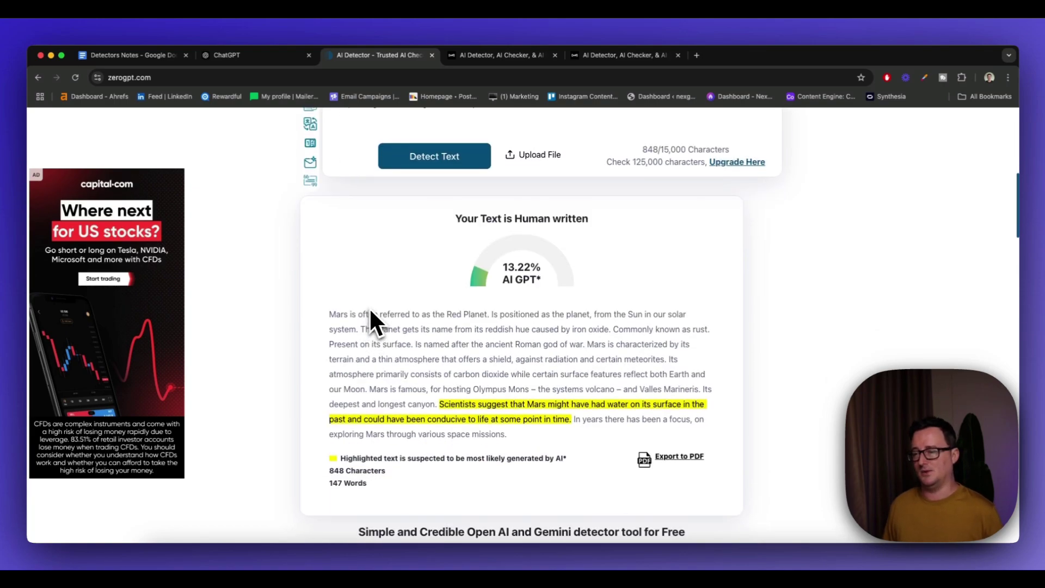
{"action": "scroll", "coordinate": [373, 324], "scroll_direction": "up", "scroll_amount": 1}
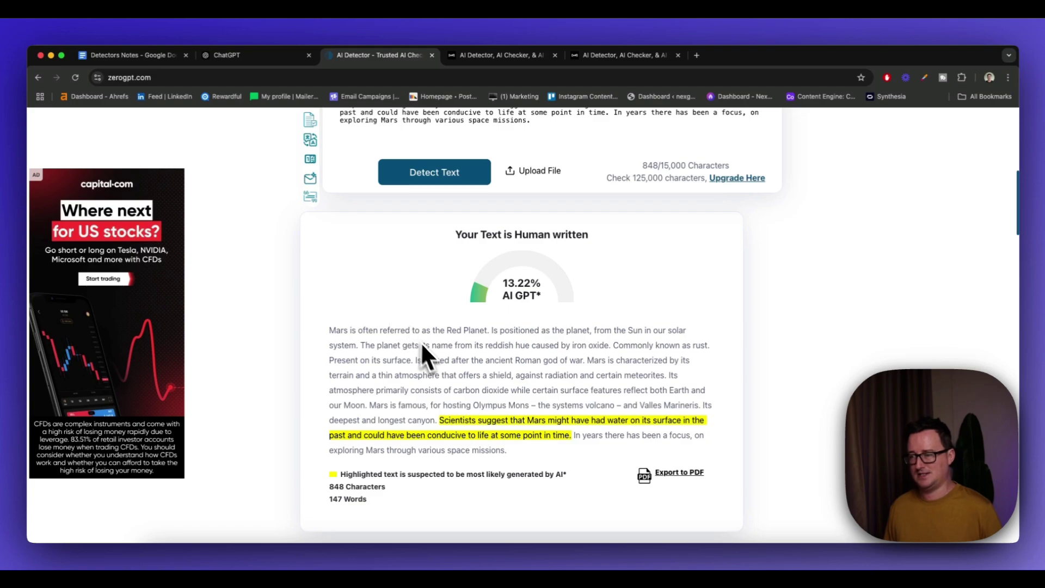
{"action": "left_click_drag", "start_coordinate": [440, 421], "coordinate": [554, 426]}
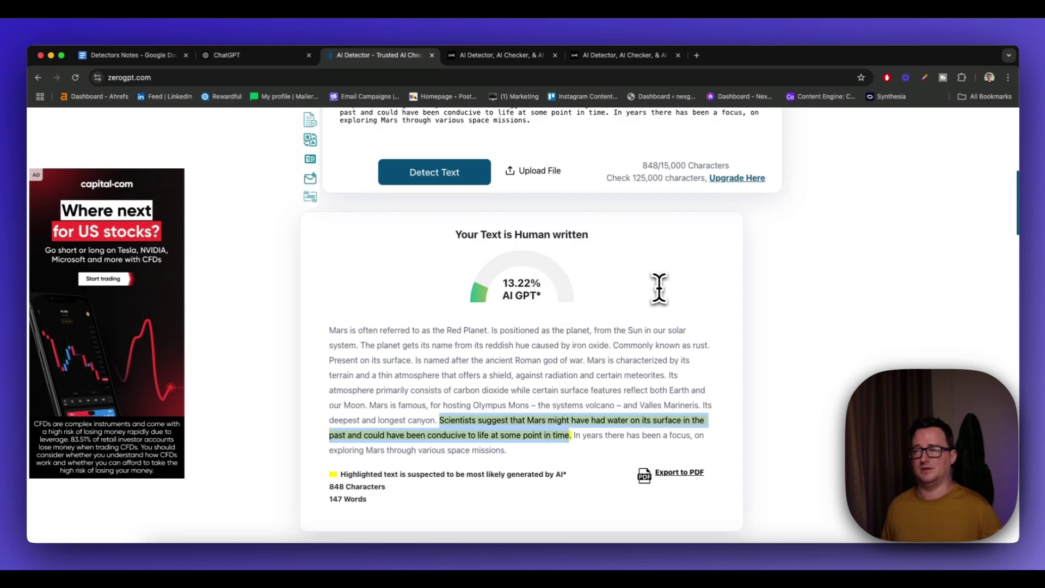
{"action": "scroll", "coordinate": [648, 289], "scroll_direction": "up", "scroll_amount": 4}
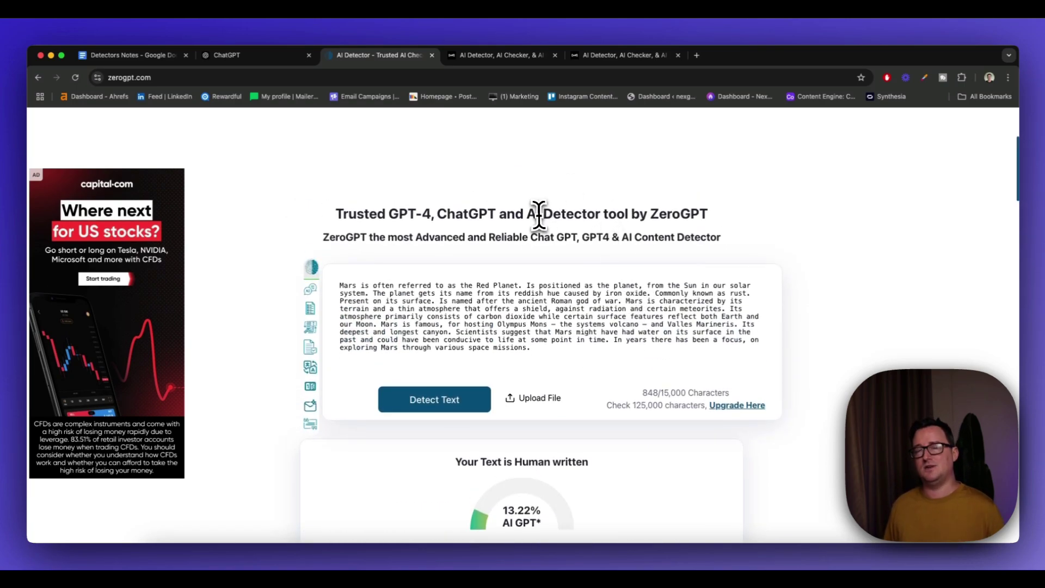
Check the Undetectable AI result once more, then switch to the empty ChatGPT chat
{"action": "left_click", "coordinate": [618, 55]}
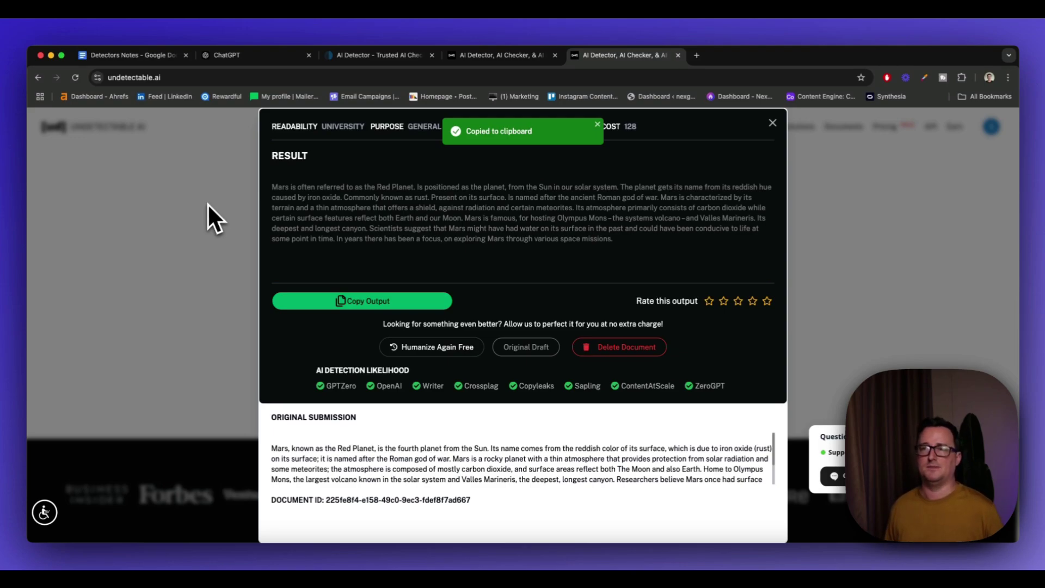
{"action": "left_click", "coordinate": [271, 61]}
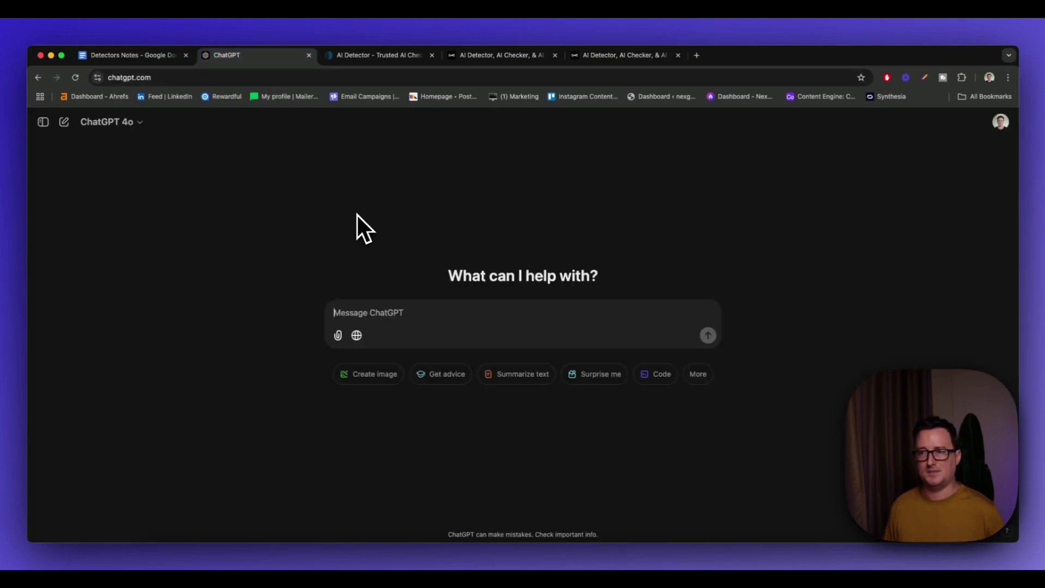
Replace the ChatGPT message box contents with the humanized Mars paragraph from Undetectable AI
{"action": "left_click", "coordinate": [178, 57]}
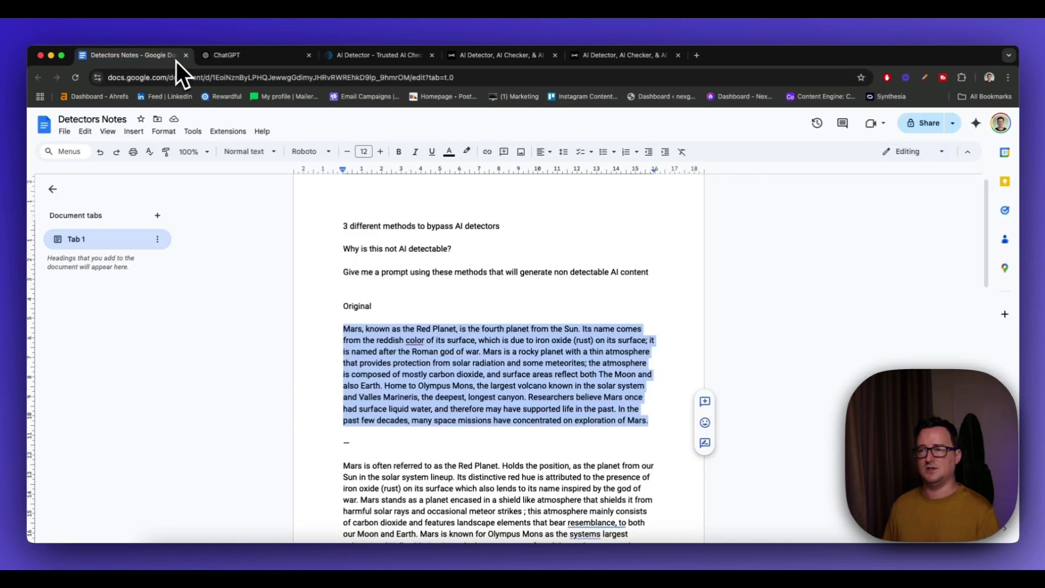
{"action": "left_click", "coordinate": [249, 56]}
{"action": "key", "text": "super+v"}
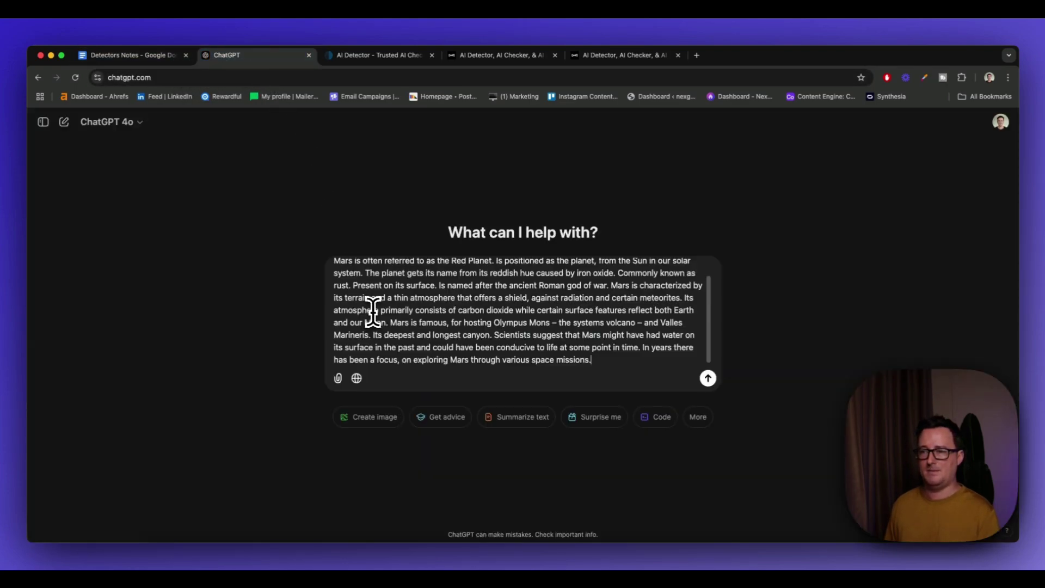
{"action": "scroll", "coordinate": [362, 282], "scroll_direction": "up", "scroll_amount": 1}
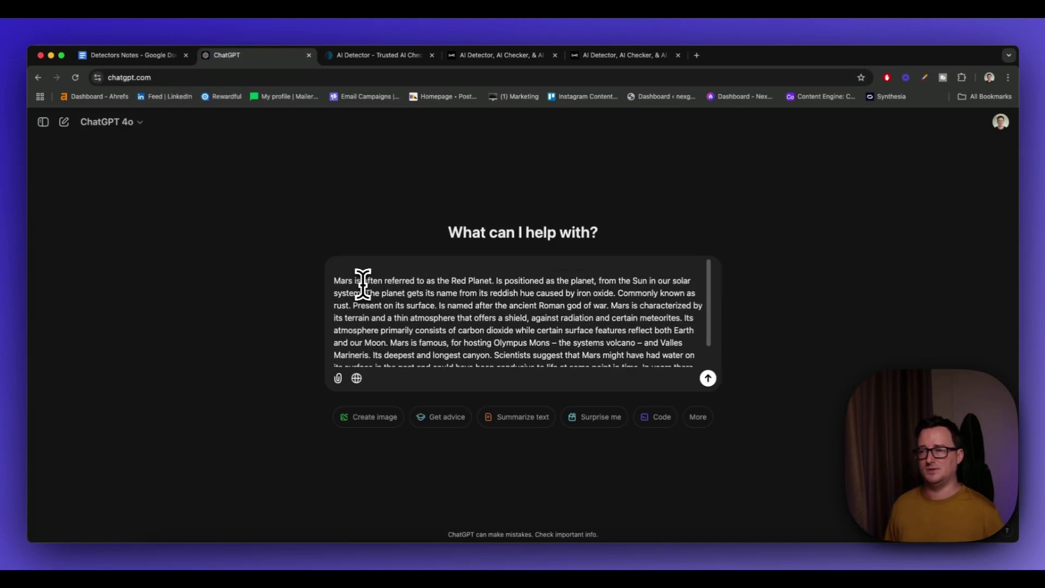
{"action": "left_click", "coordinate": [591, 56]}
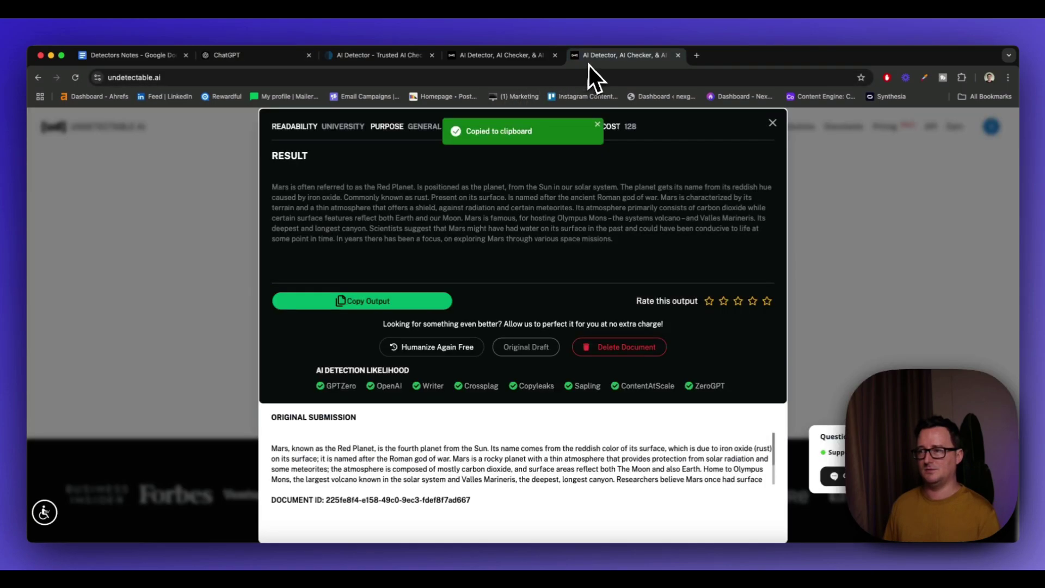
{"action": "left_click", "coordinate": [408, 300]}
{"action": "left_click", "coordinate": [290, 57]}
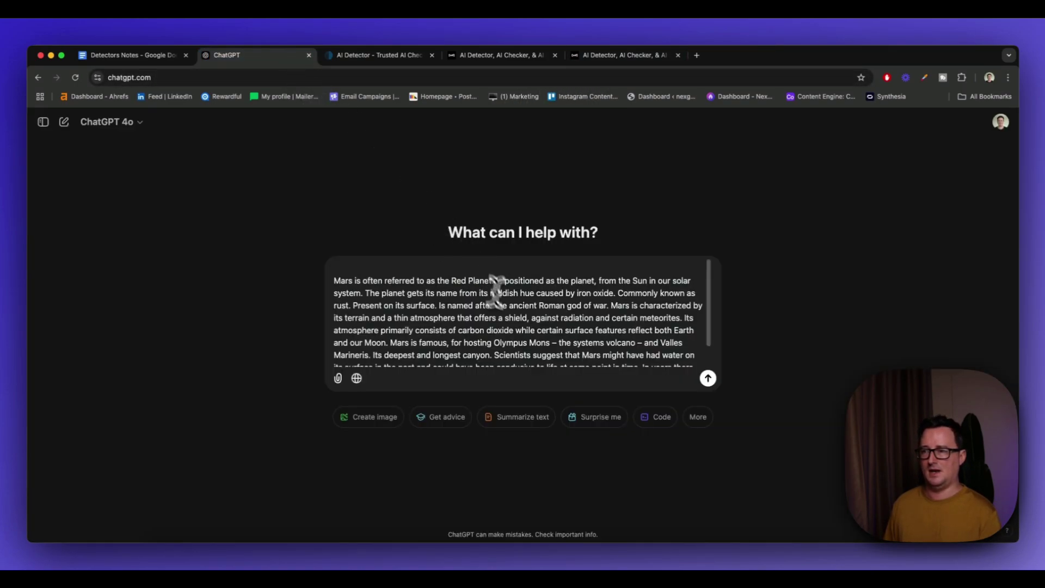
{"action": "left_click", "coordinate": [509, 310]}
{"action": "key", "text": "super+a"}
{"action": "key", "text": "BackSpace"}
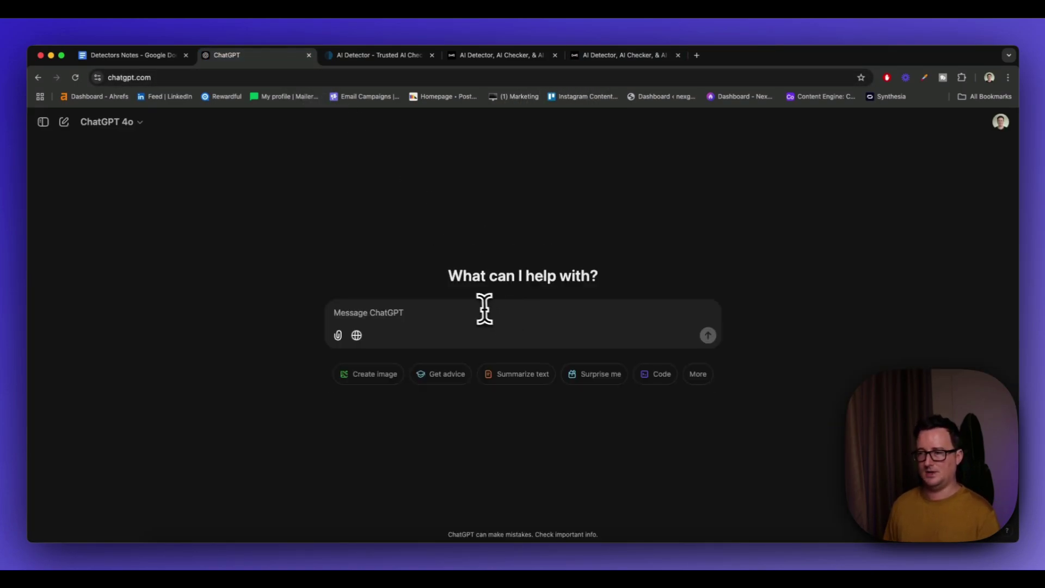
{"action": "key", "text": "super+v"}
Put the question 'Why is this no AI detectable?' on its own line above the paragraph
{"action": "scroll", "coordinate": [396, 260], "scroll_direction": "up", "scroll_amount": 2}
{"action": "left_click", "coordinate": [396, 260]}
{"action": "key", "text": "shift+Return"}
{"action": "key", "text": "shift+Return"}
{"action": "key", "text": "Up"}
{"action": "key", "text": "Up"}
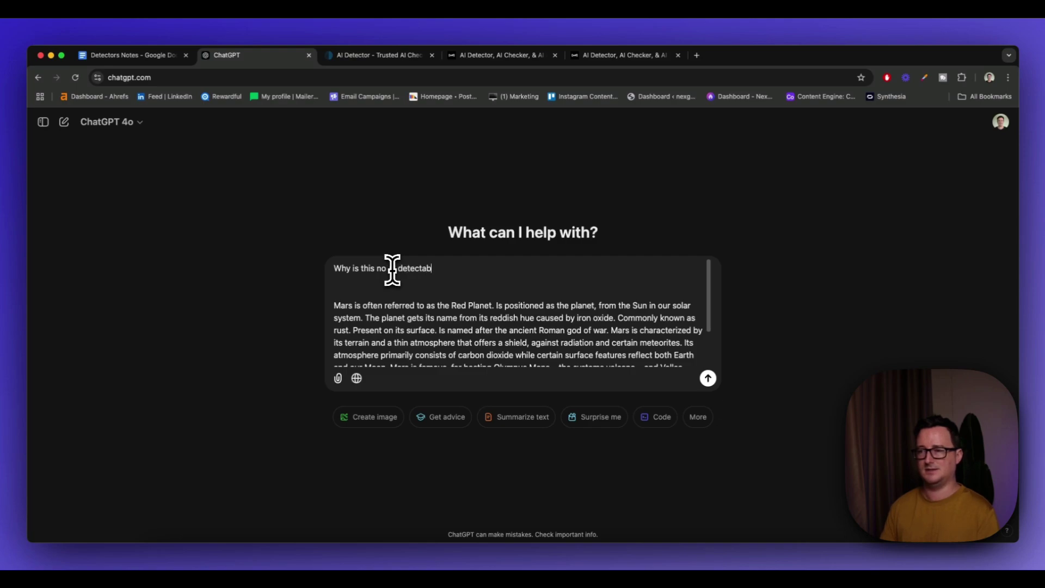
{"action": "left_click", "coordinate": [435, 283]}
{"action": "key", "text": "BackSpace"}
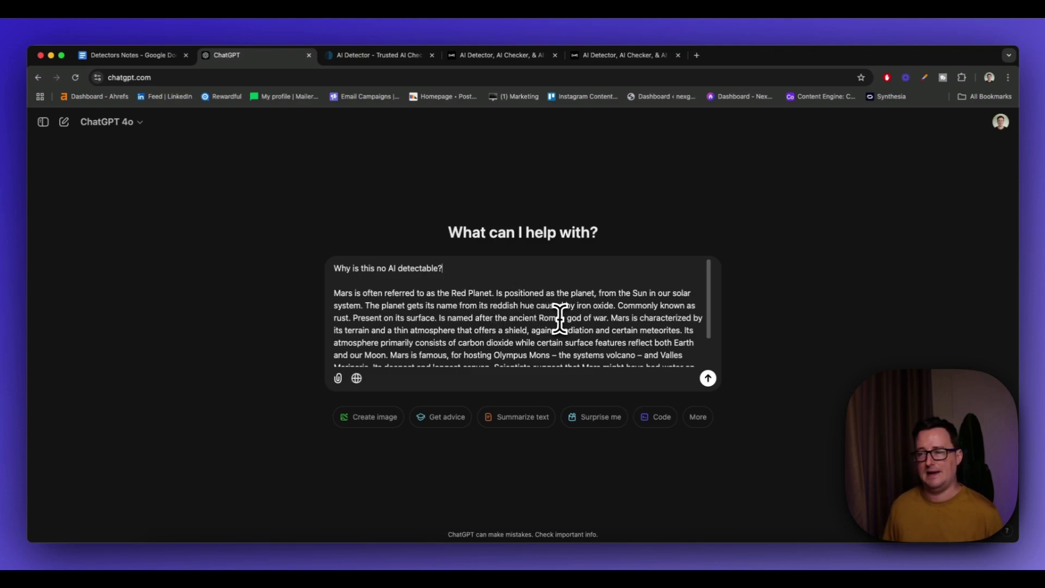
{"action": "scroll", "coordinate": [709, 335], "scroll_direction": "down", "scroll_amount": 3}
{"action": "scroll", "coordinate": [705, 296], "scroll_direction": "up", "scroll_amount": 3}
Send the question and read ChatGPT's explanation through to its revised, smoother Mars paragraph
{"action": "left_click", "coordinate": [708, 379]}
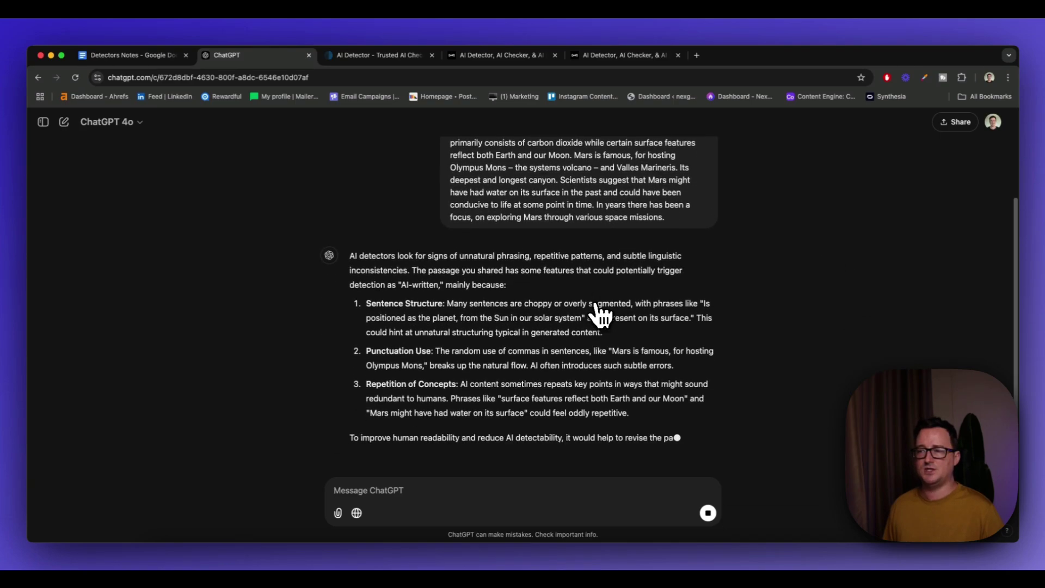
{"action": "scroll", "coordinate": [603, 299], "scroll_direction": "up", "scroll_amount": 2}
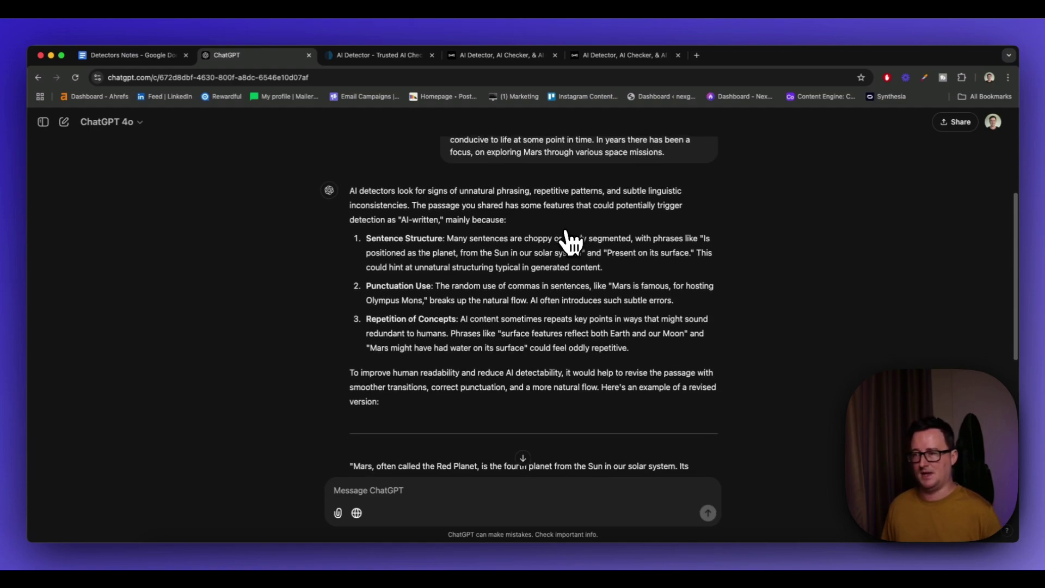
{"action": "scroll", "coordinate": [583, 239], "scroll_direction": "down", "scroll_amount": 1}
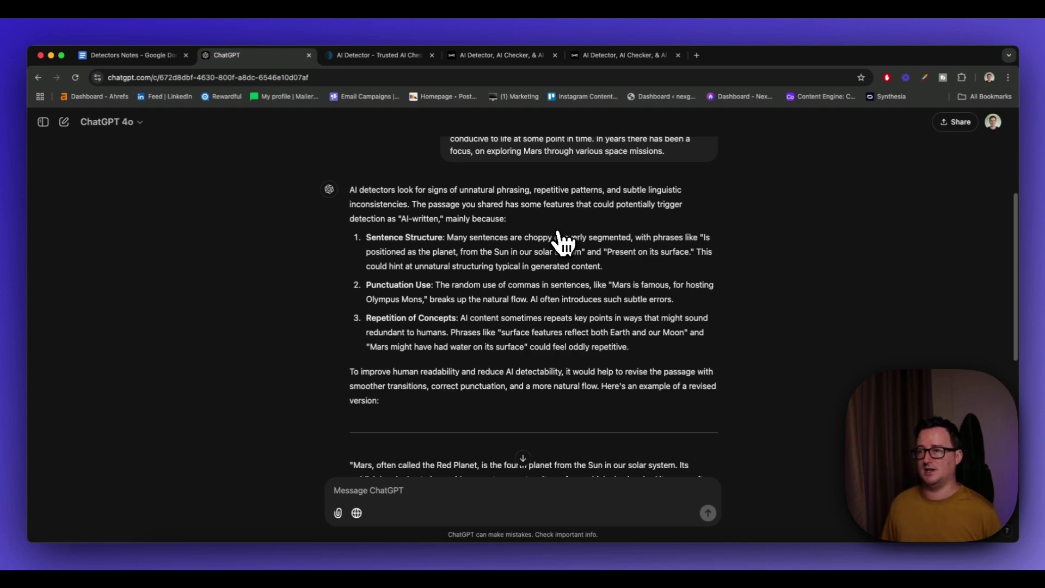
{"action": "scroll", "coordinate": [526, 246], "scroll_direction": "down", "scroll_amount": 1}
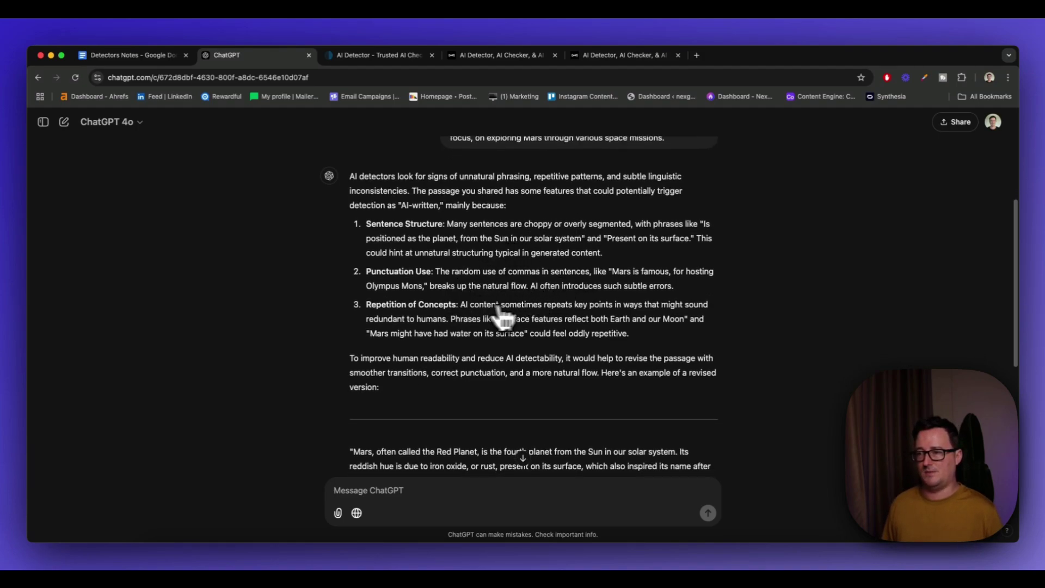
{"action": "scroll", "coordinate": [707, 305], "scroll_direction": "down", "scroll_amount": 1}
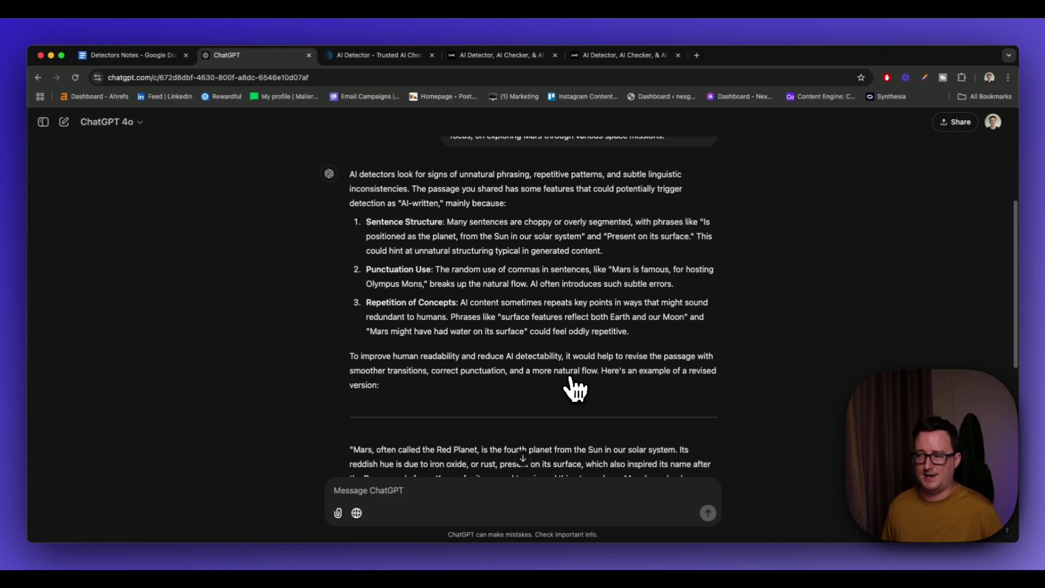
{"action": "scroll", "coordinate": [576, 388], "scroll_direction": "down", "scroll_amount": 5}
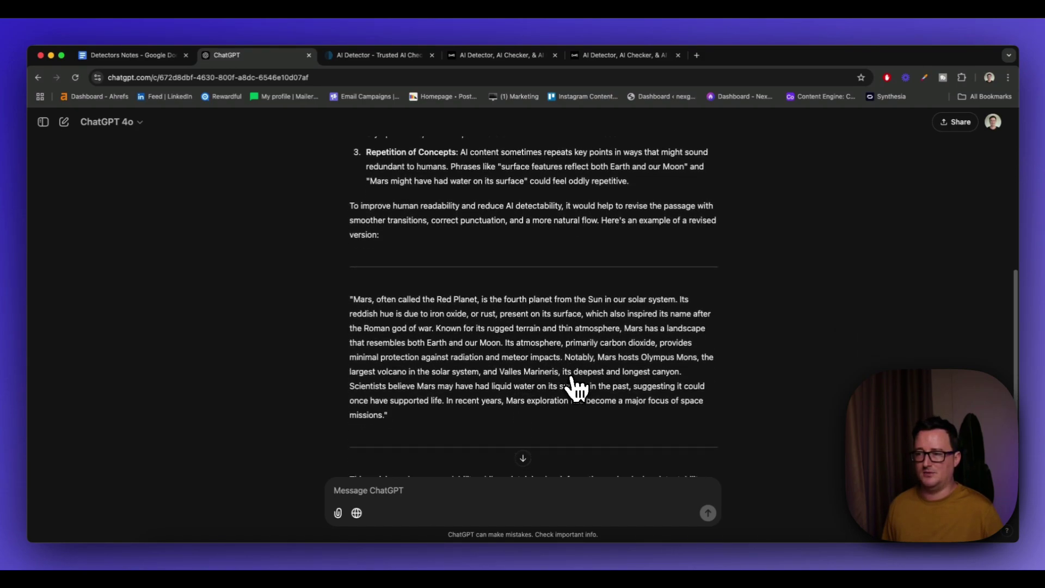
{"action": "scroll", "coordinate": [576, 388], "scroll_direction": "down", "scroll_amount": 1}
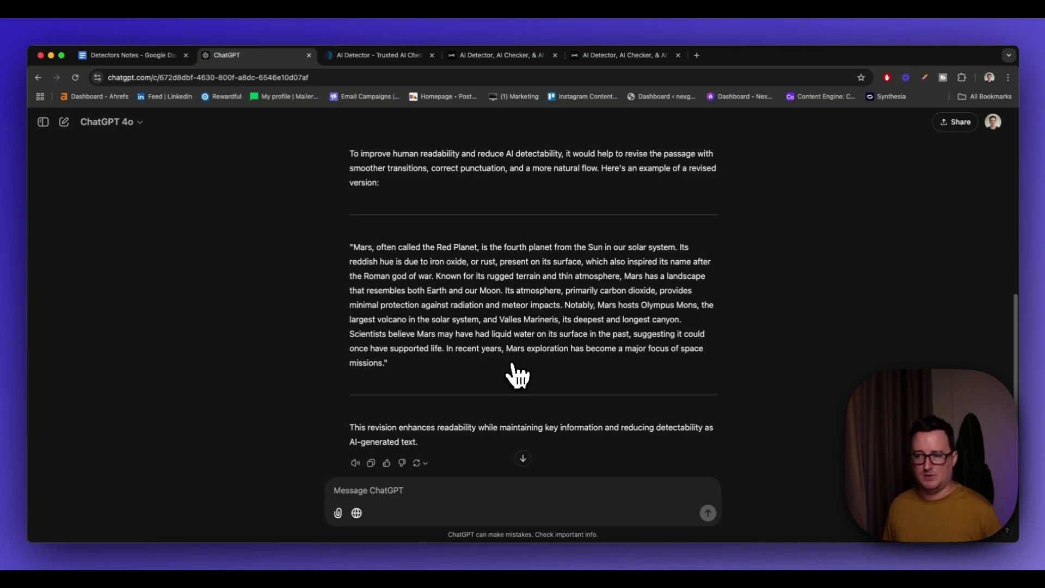
{"action": "scroll", "coordinate": [517, 376], "scroll_direction": "down", "scroll_amount": 2}
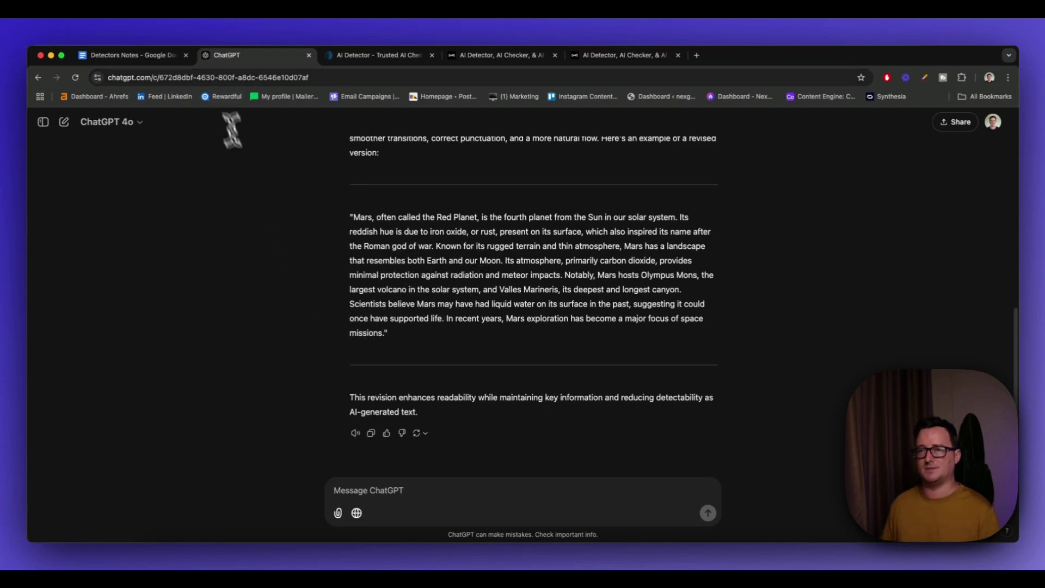
Send ChatGPT the Detectors Notes line asking for a prompt that generates non-detectable AI content
{"action": "left_click", "coordinate": [169, 60]}
{"action": "left_click_drag", "start_coordinate": [649, 272], "coordinate": [338, 271]}
{"action": "left_click", "coordinate": [304, 58]}
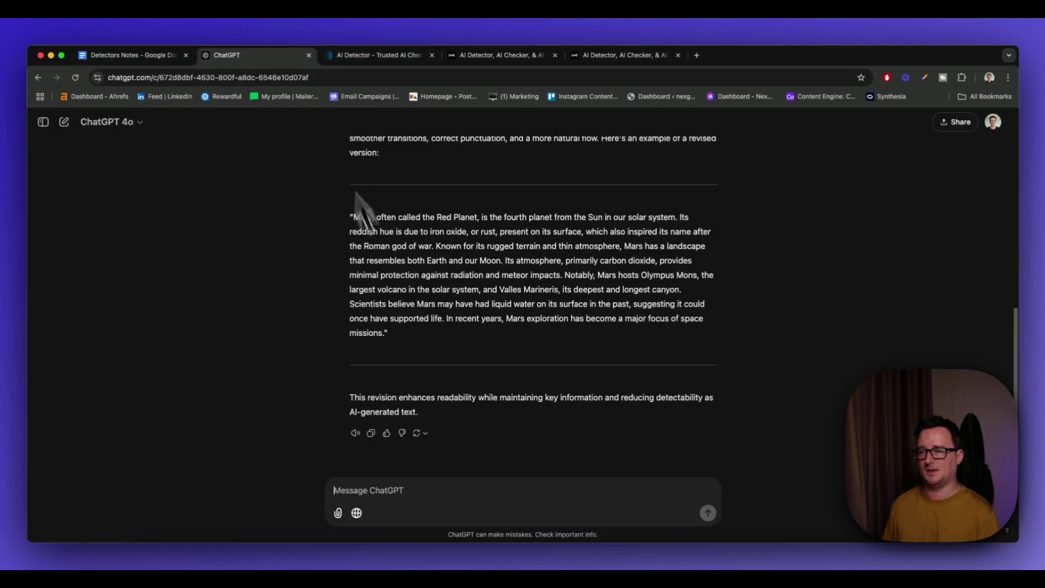
{"action": "left_click", "coordinate": [416, 488]}
{"action": "key", "text": "super+v"}
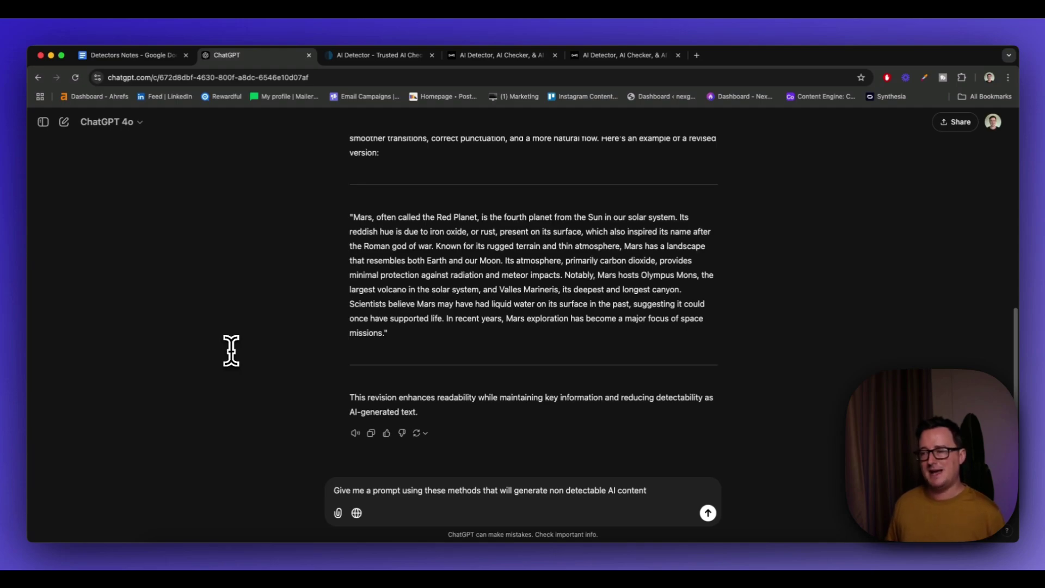
{"action": "scroll", "coordinate": [361, 297], "scroll_direction": "up", "scroll_amount": 5}
{"action": "scroll", "coordinate": [354, 294], "scroll_direction": "down", "scroll_amount": 5}
{"action": "scroll", "coordinate": [315, 299], "scroll_direction": "down", "scroll_amount": 1}
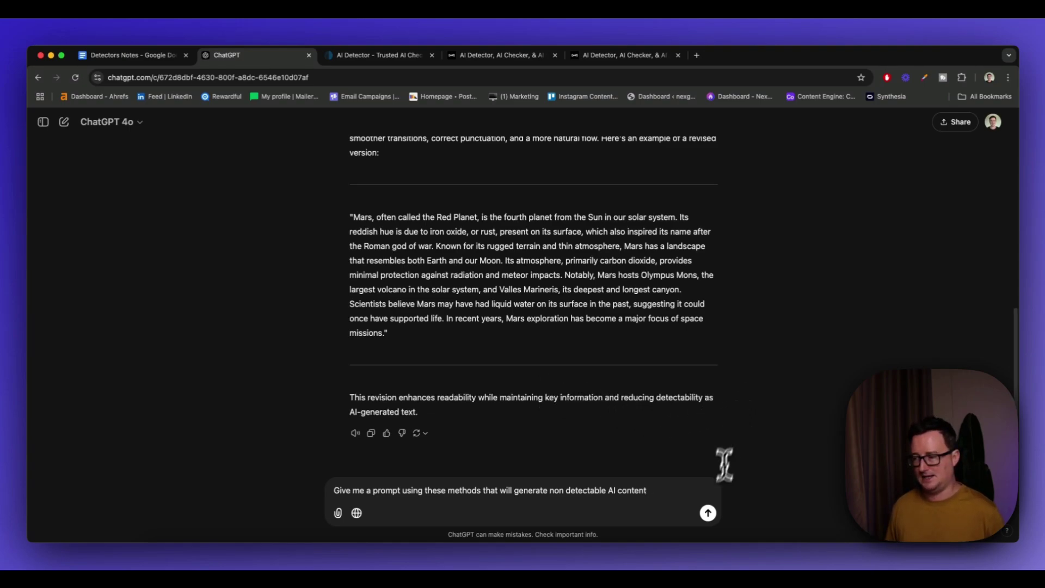
{"action": "left_click", "coordinate": [708, 513]}
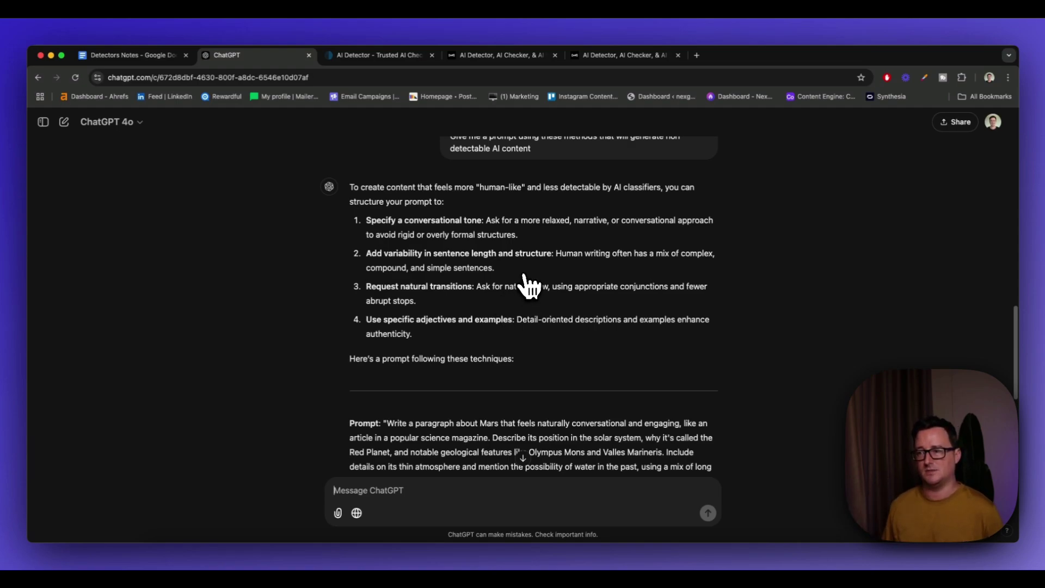
Scroll through the reply's four techniques, ready-made Mars paragraph prompt and example output
{"action": "scroll", "coordinate": [528, 286], "scroll_direction": "down", "scroll_amount": 5}
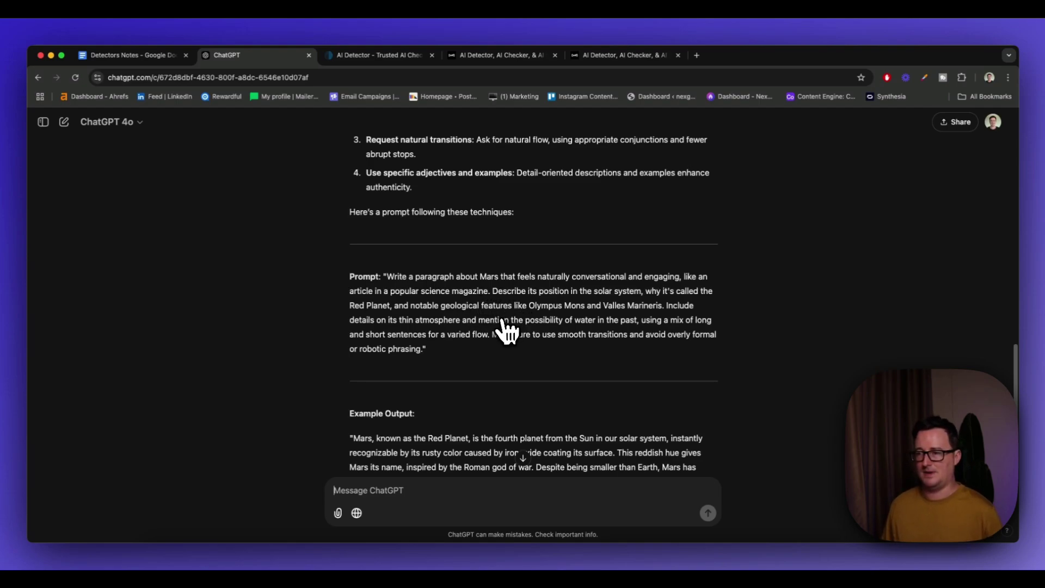
{"action": "scroll", "coordinate": [507, 332], "scroll_direction": "down", "scroll_amount": 2}
{"action": "scroll", "coordinate": [503, 327], "scroll_direction": "down", "scroll_amount": 3}
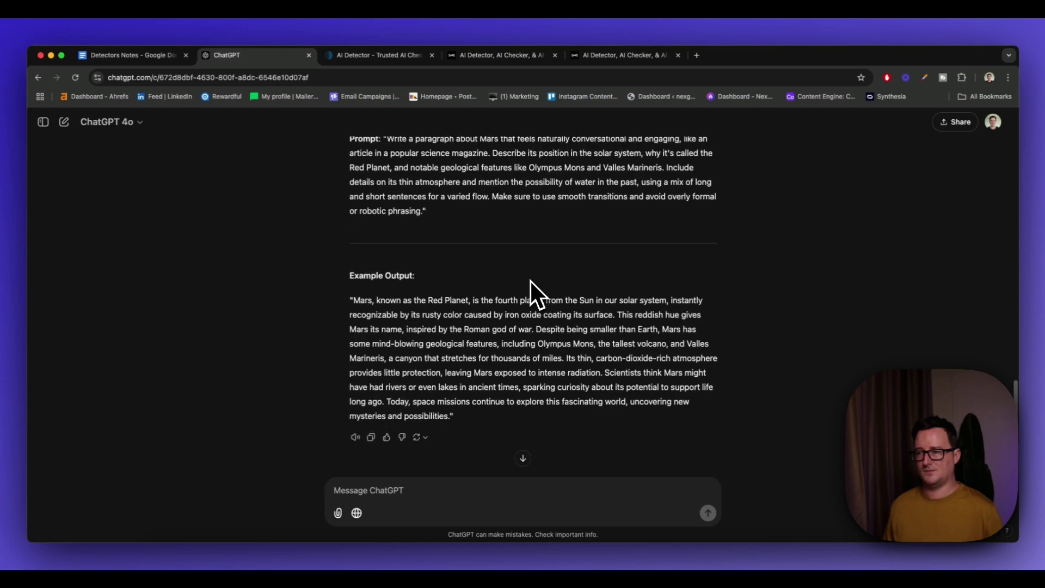
{"action": "scroll", "coordinate": [530, 282], "scroll_direction": "up", "scroll_amount": 15}
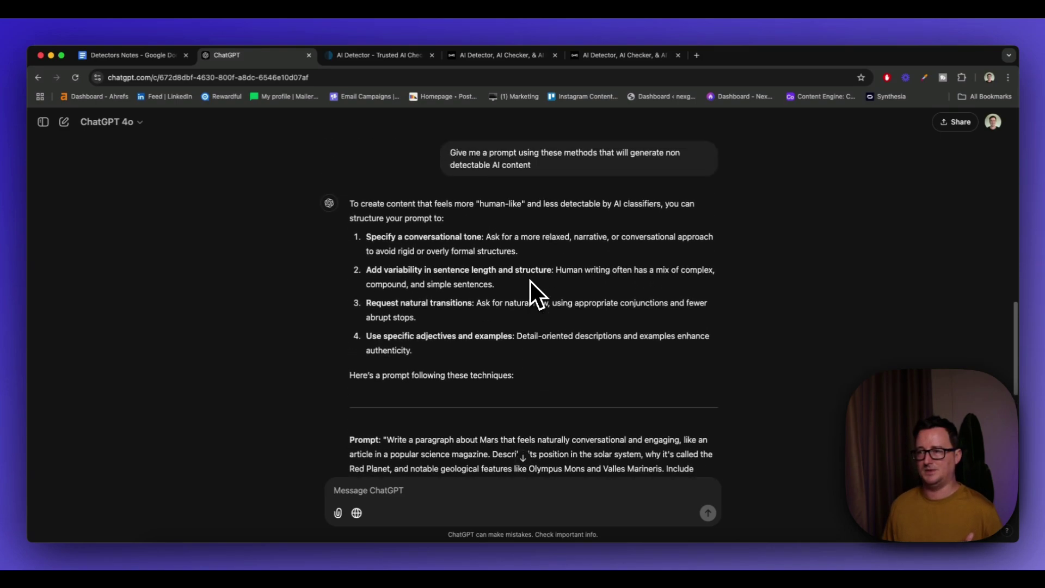
{"action": "scroll", "coordinate": [531, 280], "scroll_direction": "up", "scroll_amount": 15}
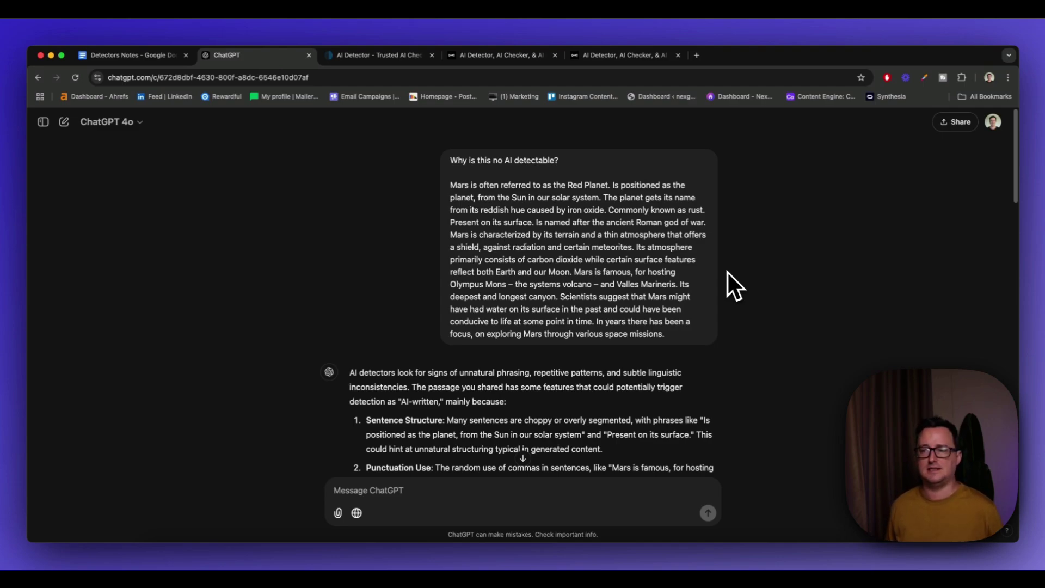
{"action": "scroll", "coordinate": [717, 289], "scroll_direction": "down", "scroll_amount": 4}
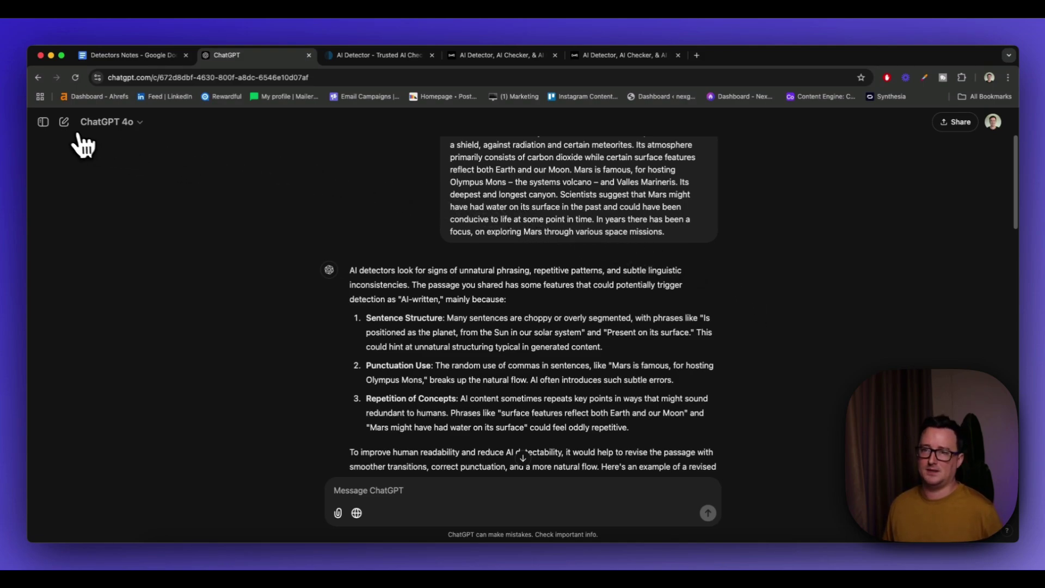
Start a new ChatGPT chat and select the original Mars paragraph in the notes document
{"action": "left_click", "coordinate": [64, 122]}
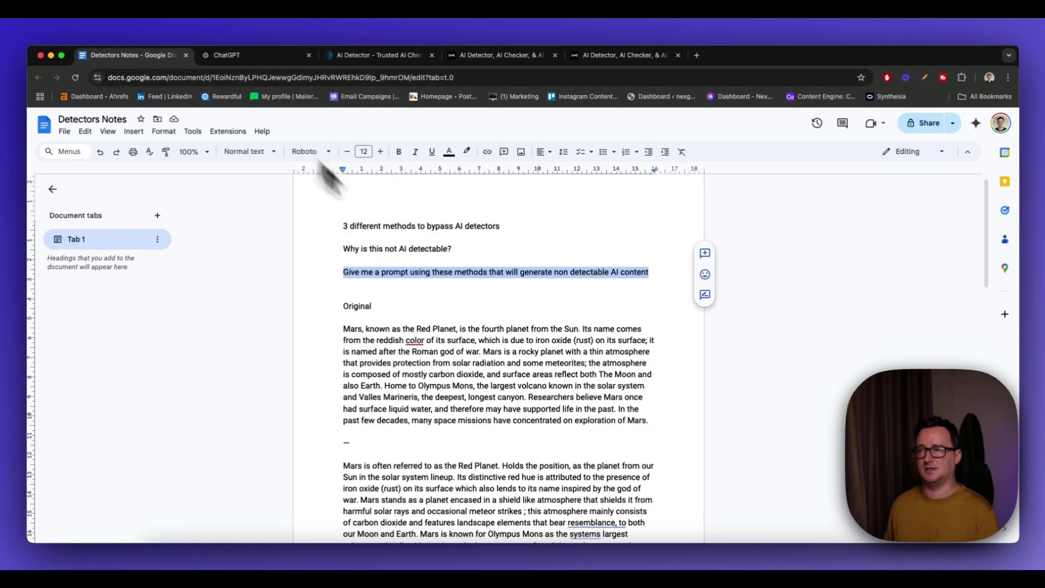
{"action": "left_click_drag", "start_coordinate": [649, 422], "coordinate": [333, 329]}
{"action": "key", "text": "super+c"}
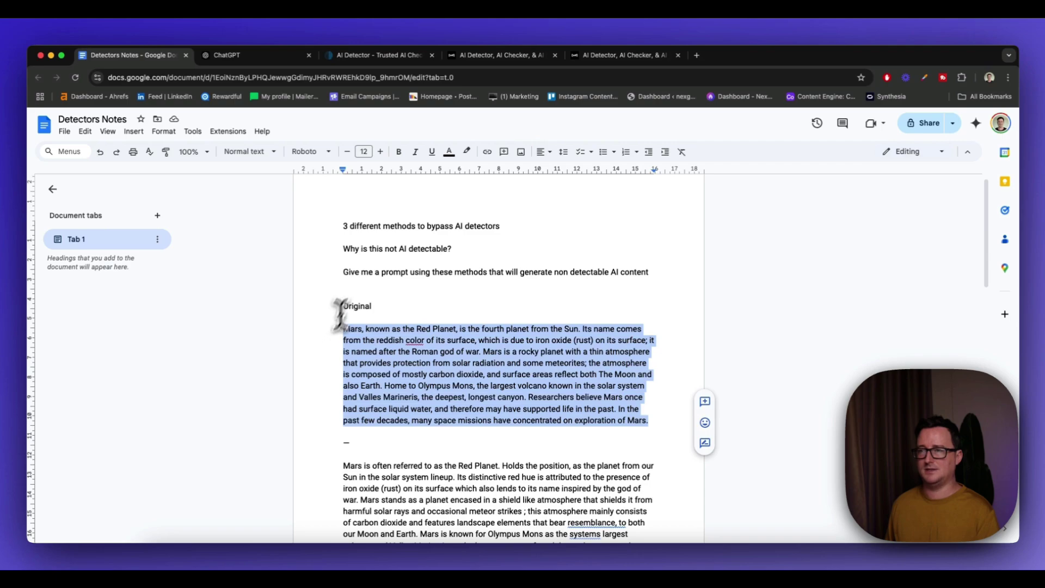
{"action": "left_click", "coordinate": [390, 56]}
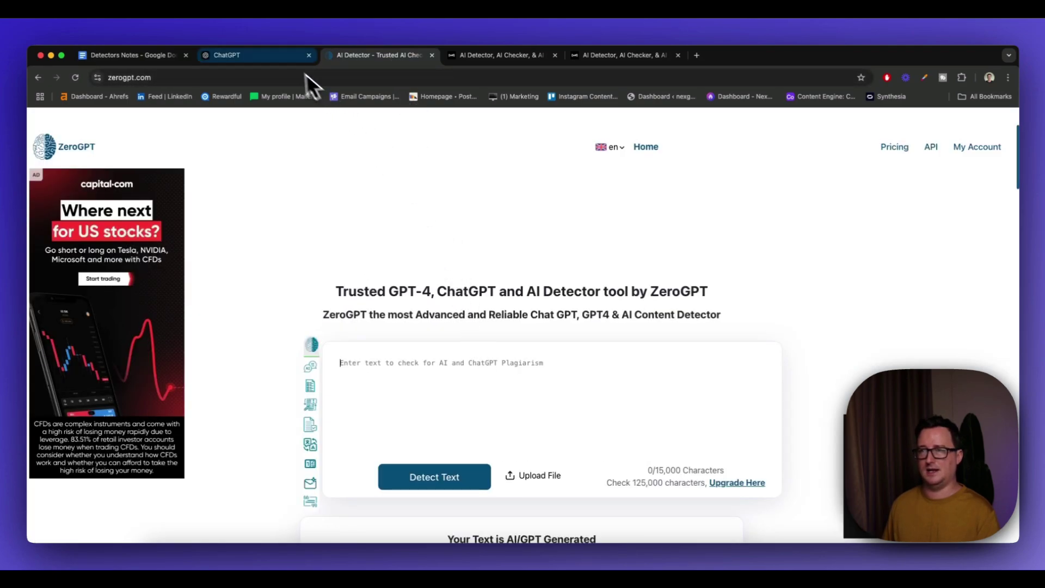
{"action": "left_click", "coordinate": [283, 56]}
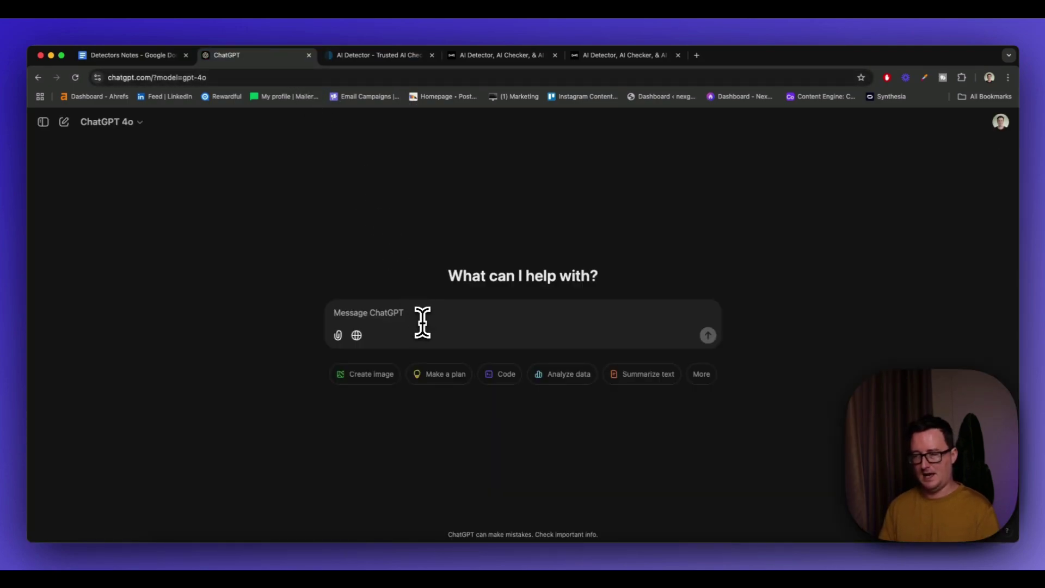
Send 'Rewrite this article to include some light grammatical errors:' with the Mars paragraph, then select the reply
{"action": "type", "text": "Rewrite "}
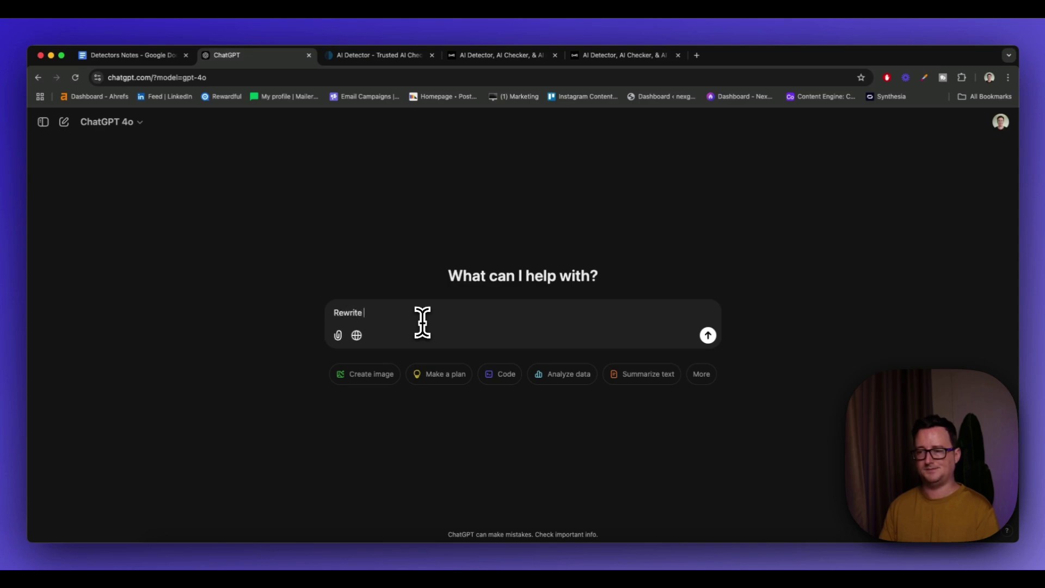
{"action": "type", "text": "this article to "}
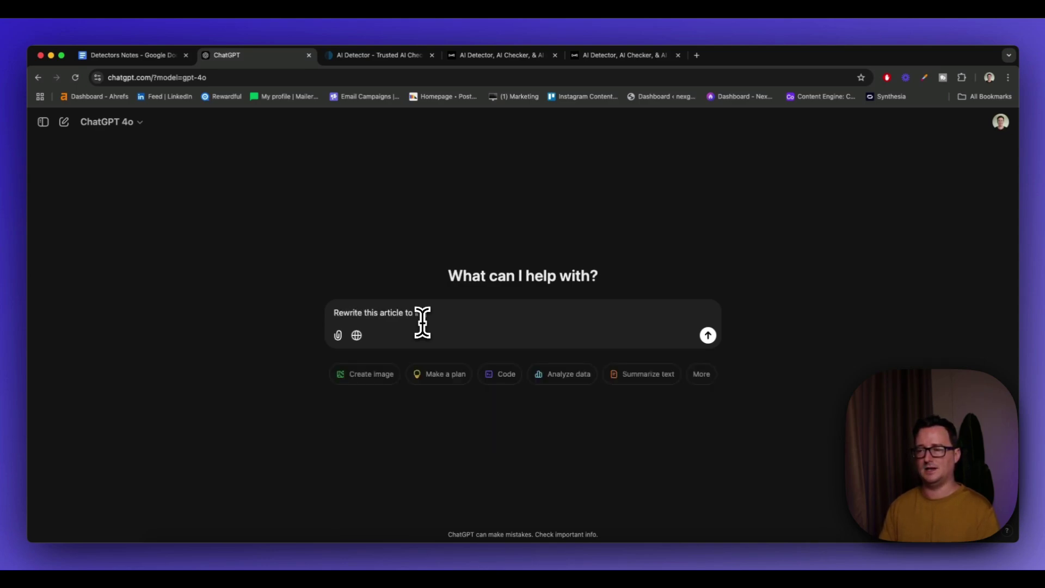
{"action": "type", "text": "include some light grammatical errors"}
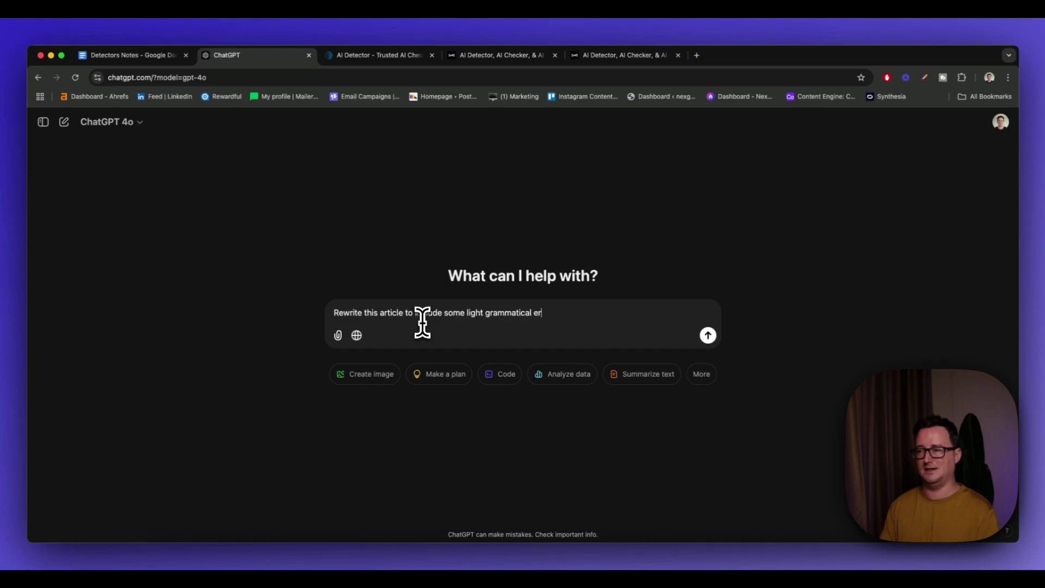
{"action": "type", "text": ":"}
{"action": "key", "text": "shift+Return"}
{"action": "key", "text": "shift+Return"}
{"action": "key", "text": "super+v"}
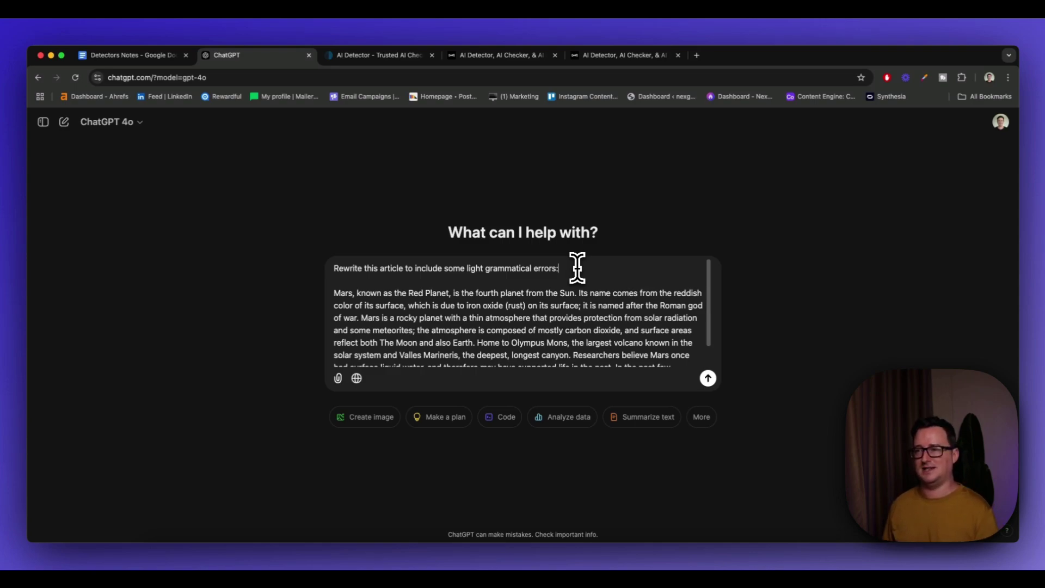
{"action": "scroll", "coordinate": [572, 275], "scroll_direction": "down", "scroll_amount": 1}
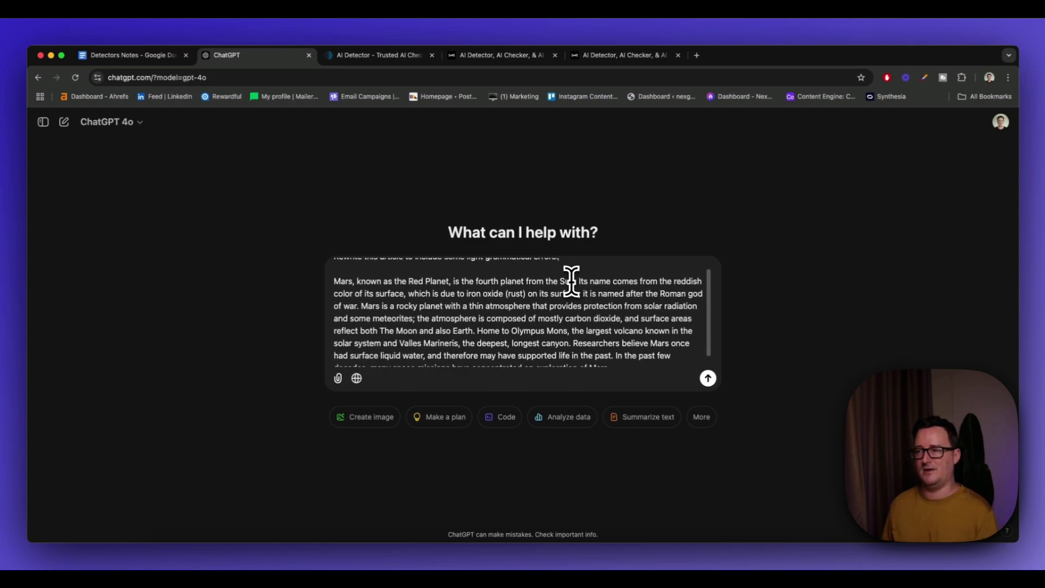
{"action": "left_click", "coordinate": [708, 379]}
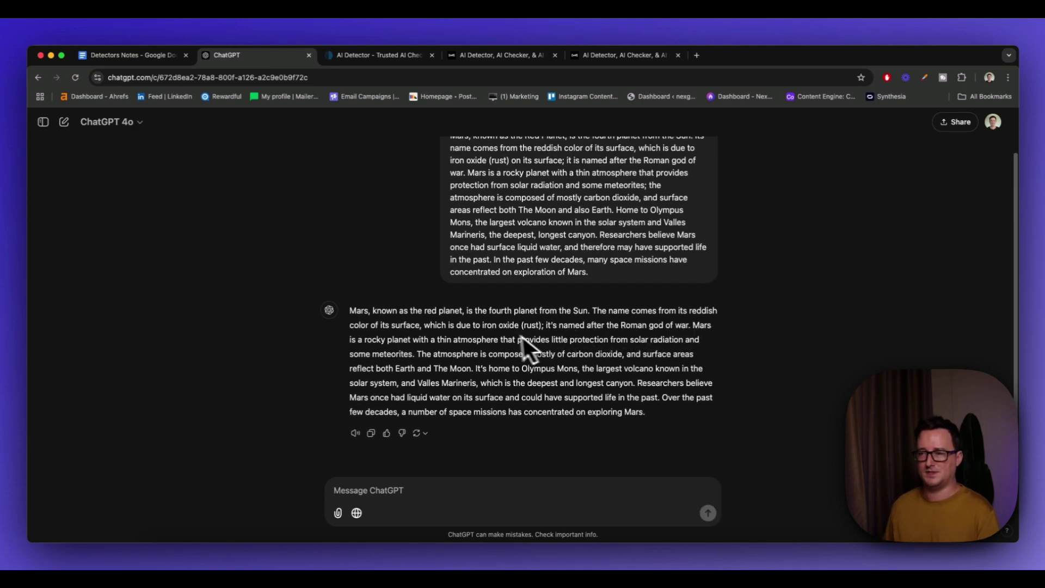
{"action": "left_click_drag", "start_coordinate": [667, 416], "coordinate": [353, 306]}
Paste the error-laden Mars rewrite into ZeroGPT and detect it, scoring 72.31% AI GPT
{"action": "key", "text": "ctrl+c"}
{"action": "left_click", "coordinate": [393, 57]}
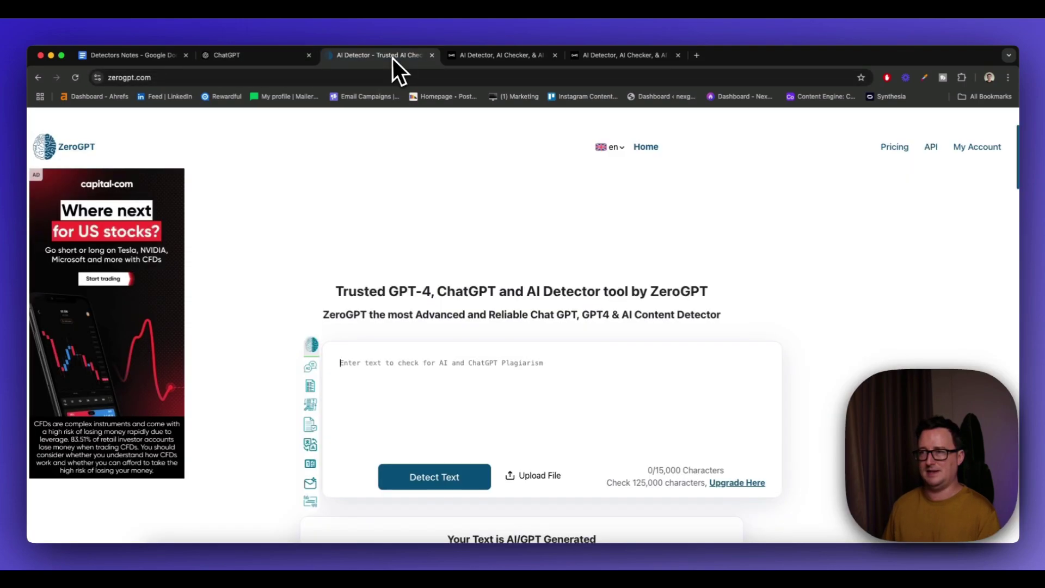
{"action": "left_click", "coordinate": [443, 381]}
{"action": "key", "text": "ctrl+v"}
{"action": "left_click", "coordinate": [439, 479]}
{"action": "scroll", "coordinate": [488, 324], "scroll_direction": "down", "scroll_amount": 5}
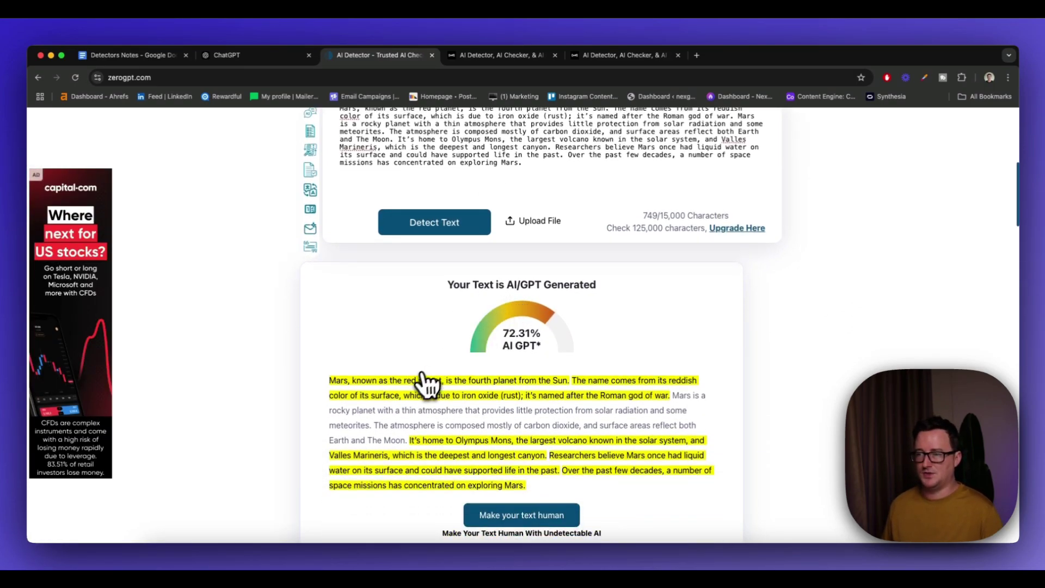
Clear the sentences not flagged as AI and review the result
{"action": "left_click_drag", "start_coordinate": [672, 396], "coordinate": [698, 421]}
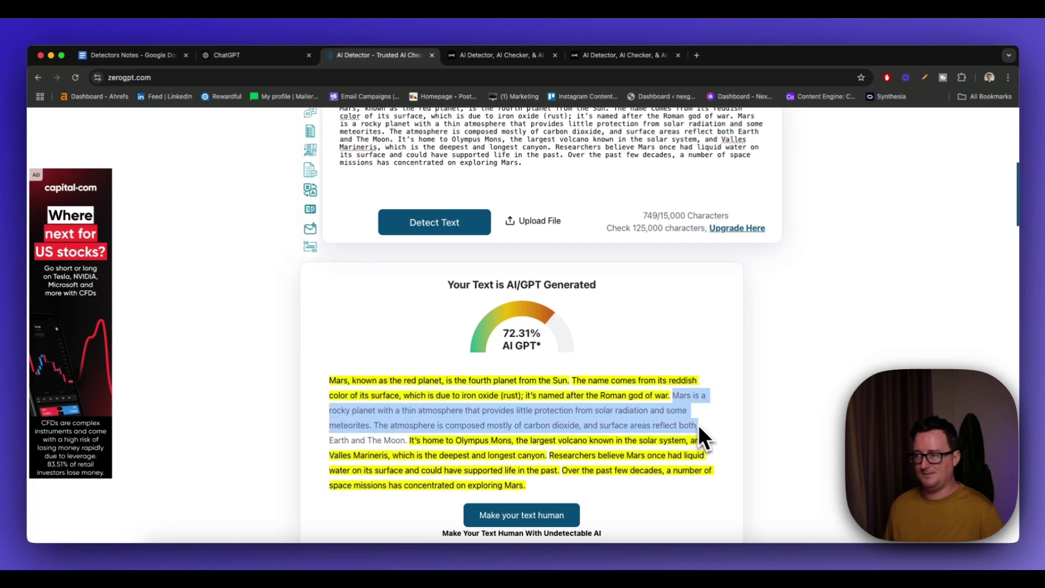
{"action": "left_click", "coordinate": [696, 423]}
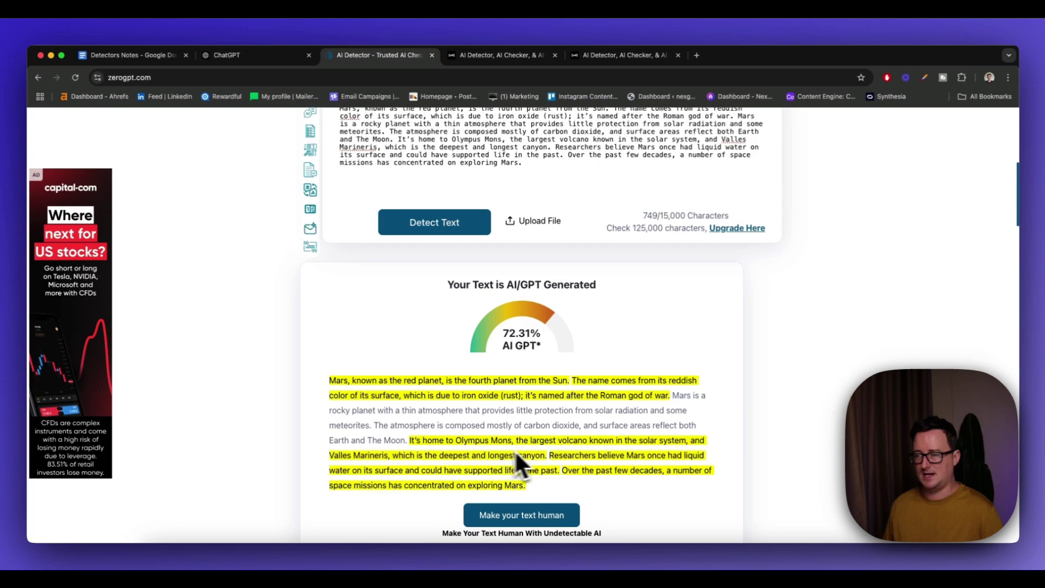
{"action": "scroll", "coordinate": [593, 377], "scroll_direction": "up", "scroll_amount": 3}
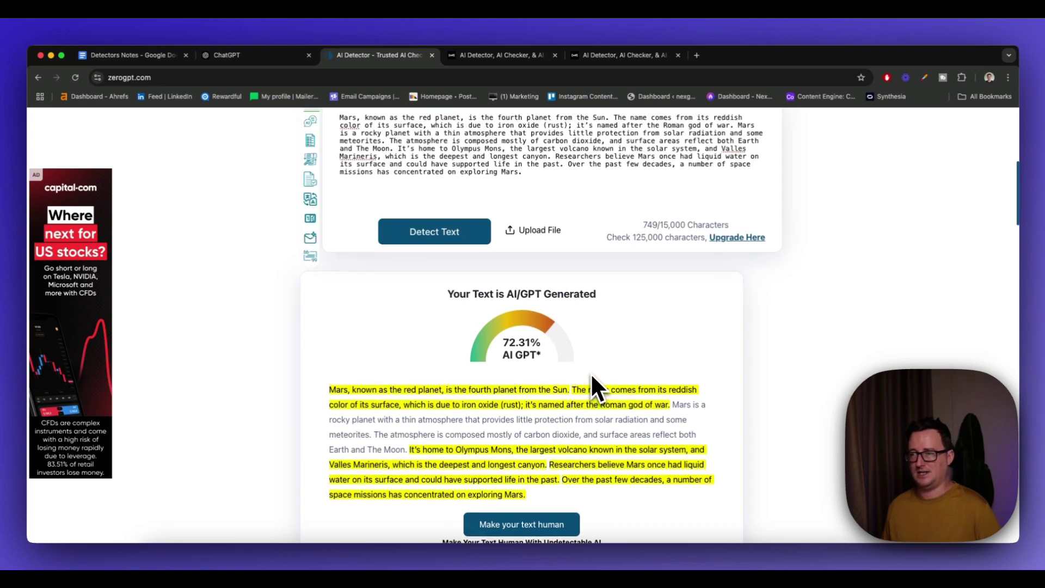
{"action": "scroll", "coordinate": [591, 374], "scroll_direction": "up", "scroll_amount": 1}
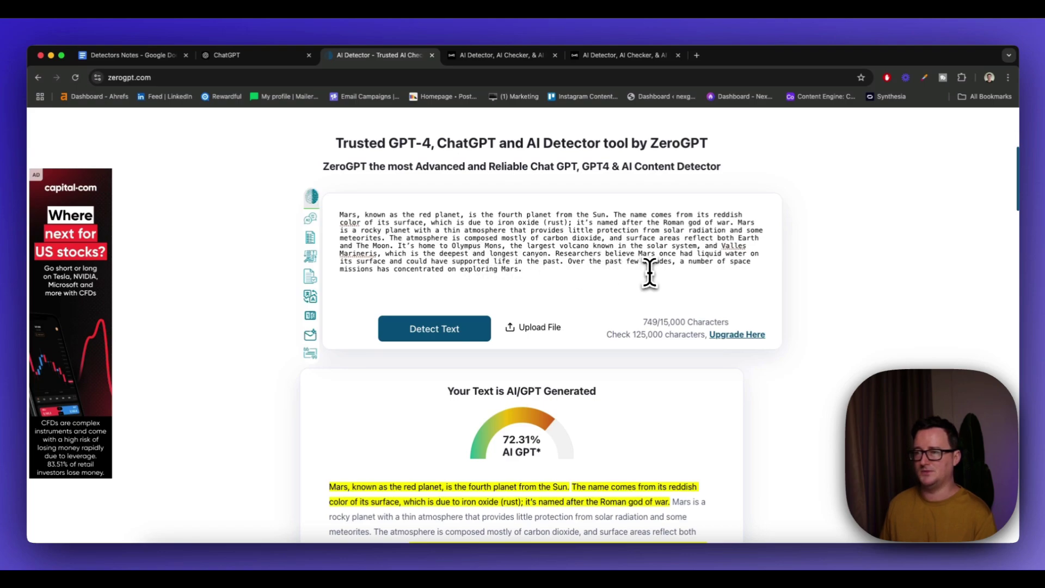
Delete the semicolon after (rust), the apostrophe in it's, and the final t of longest
{"action": "left_click", "coordinate": [573, 223]}
{"action": "key", "text": "BackSpace"}
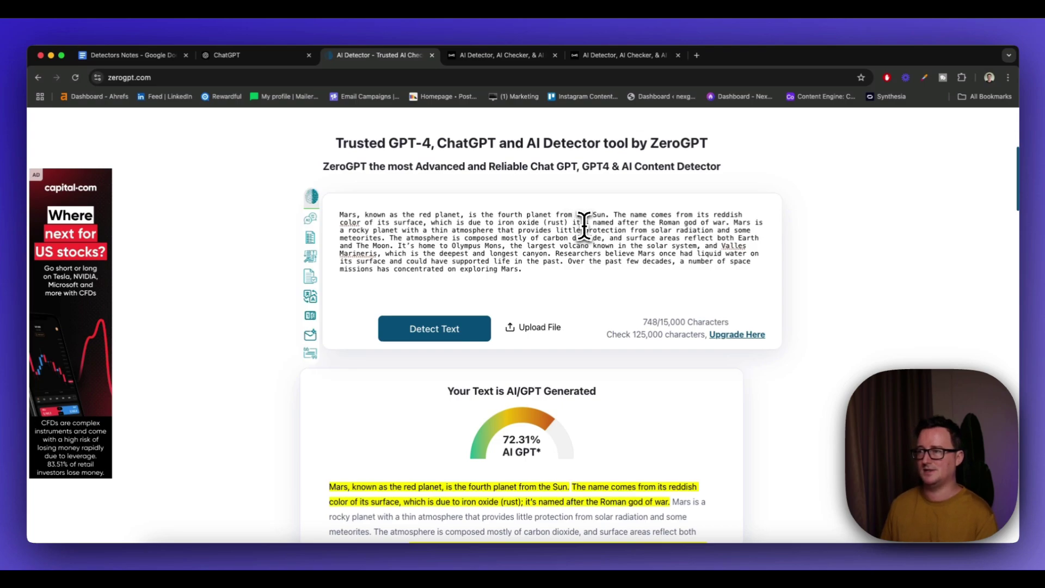
{"action": "left_click", "coordinate": [583, 223]}
{"action": "key", "text": "BackSpace"}
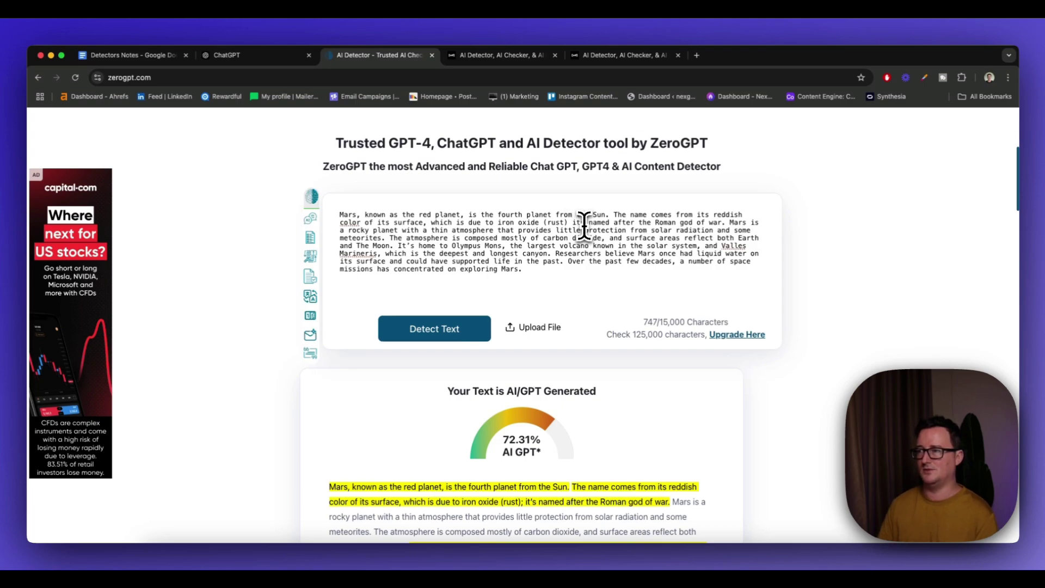
{"action": "left_click", "coordinate": [520, 254]}
{"action": "key", "text": "BackSpace"}
Recheck the 746-character text in ZeroGPT, still scoring 72.31% AI GPT
{"action": "left_click", "coordinate": [479, 329]}
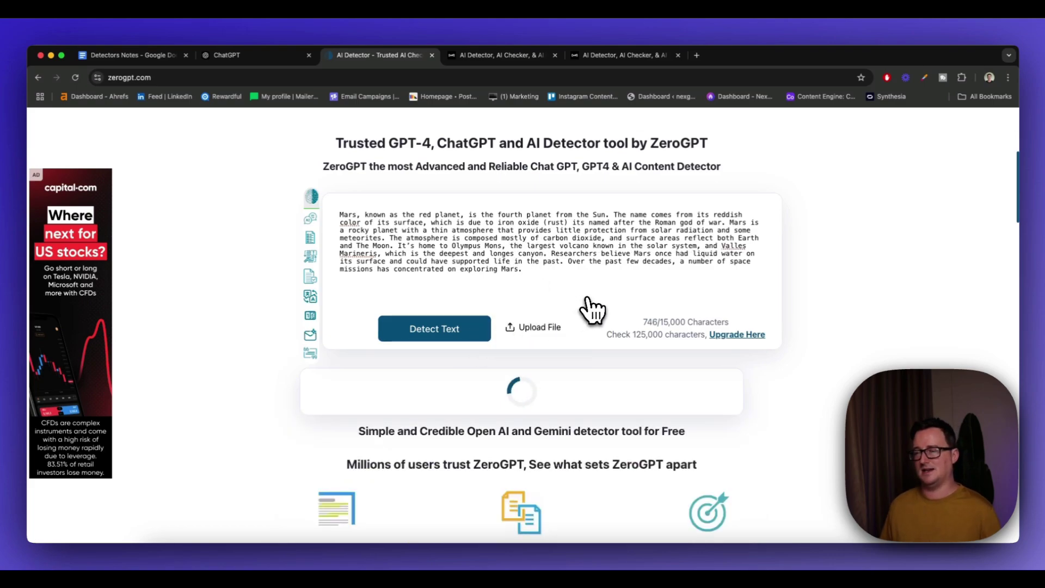
{"action": "scroll", "coordinate": [592, 310], "scroll_direction": "down", "scroll_amount": 3}
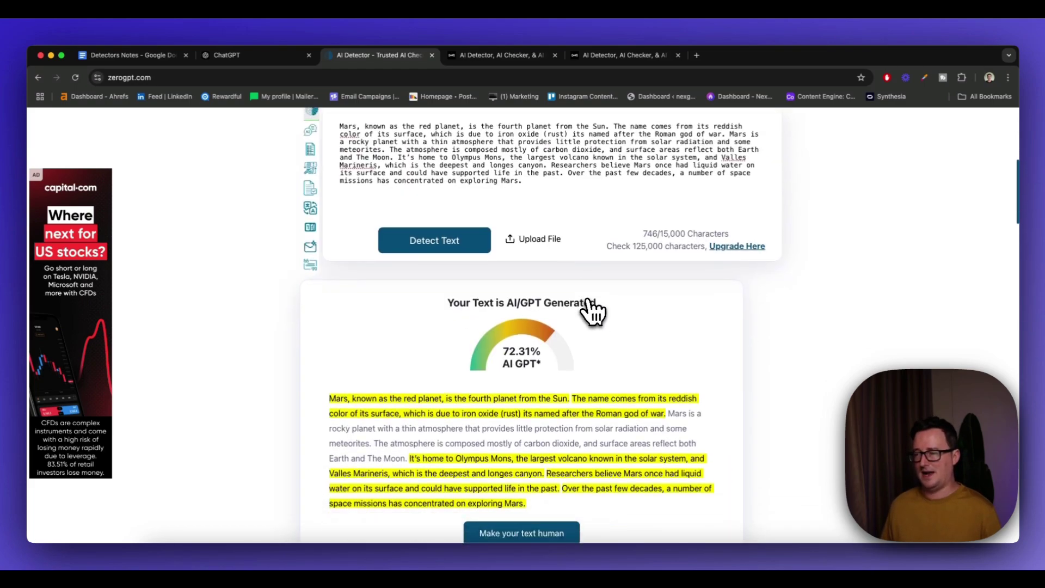
{"action": "scroll", "coordinate": [592, 310], "scroll_direction": "up", "scroll_amount": 6}
{"action": "scroll", "coordinate": [592, 310], "scroll_direction": "down", "scroll_amount": 2}
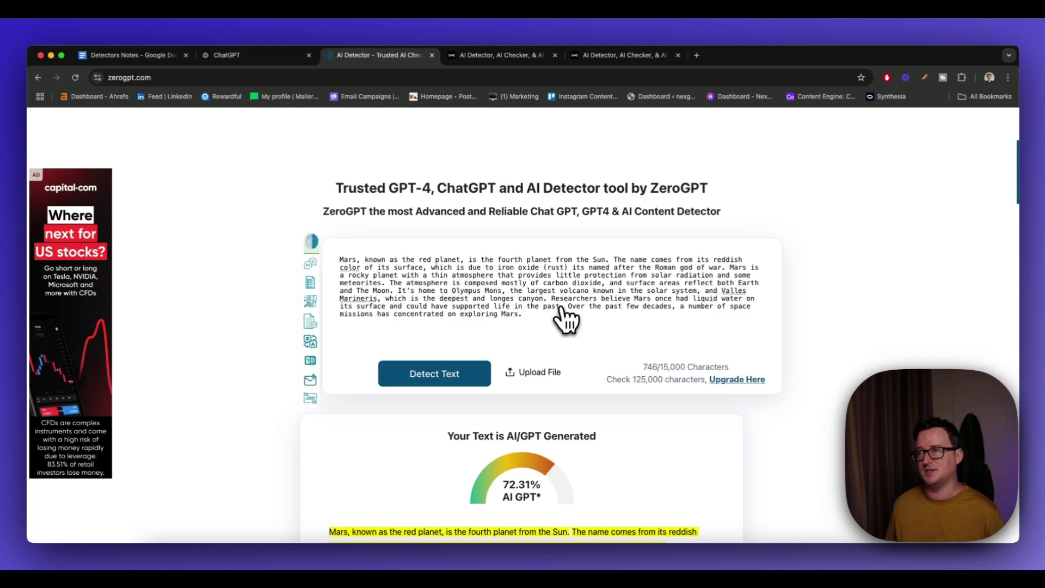
{"action": "left_click", "coordinate": [598, 57]}
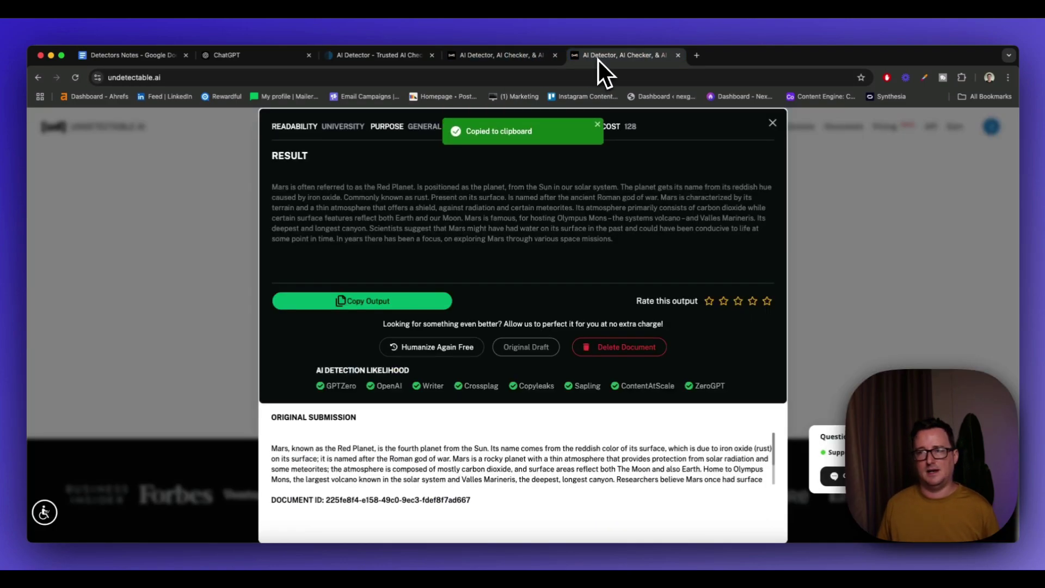
{"action": "left_click", "coordinate": [276, 55]}
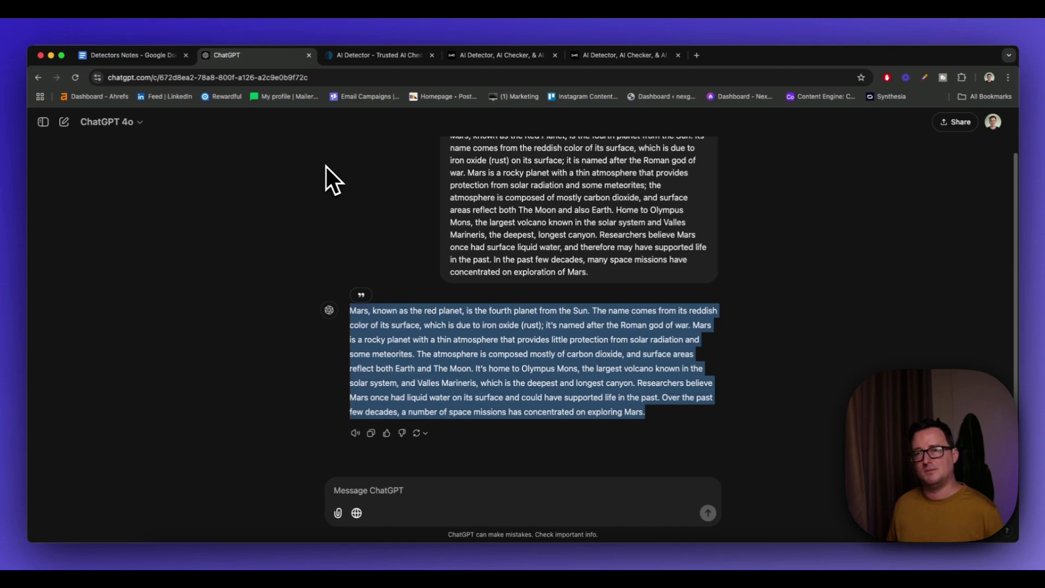
{"action": "left_click", "coordinate": [412, 58]}
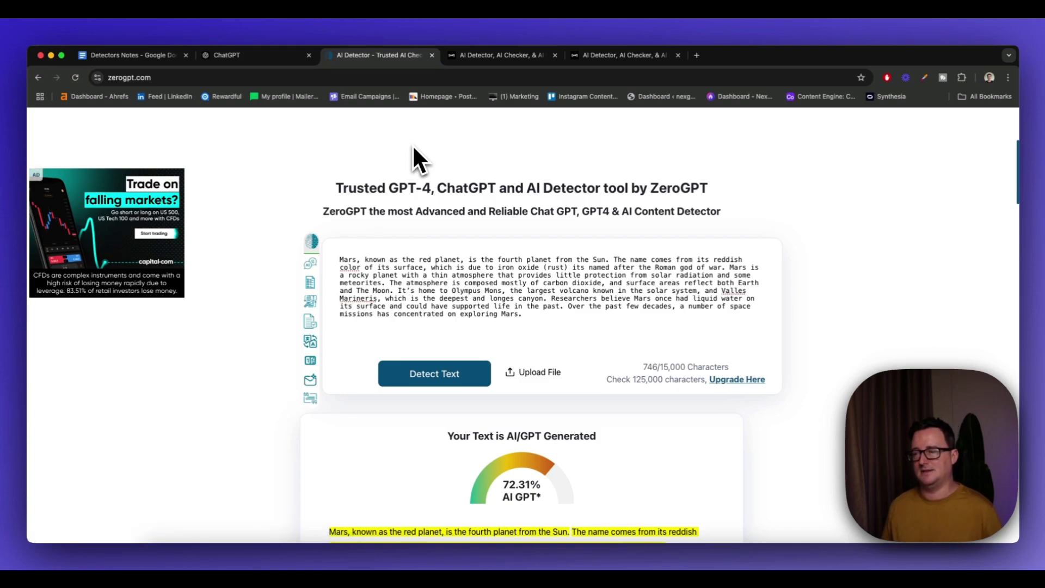
{"action": "scroll", "coordinate": [563, 373], "scroll_direction": "down", "scroll_amount": 3}
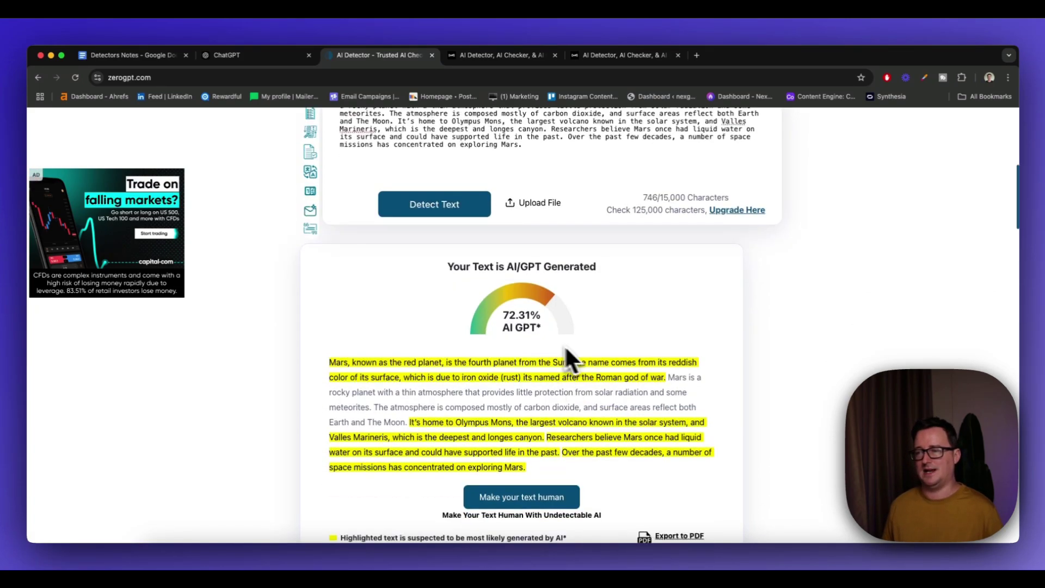